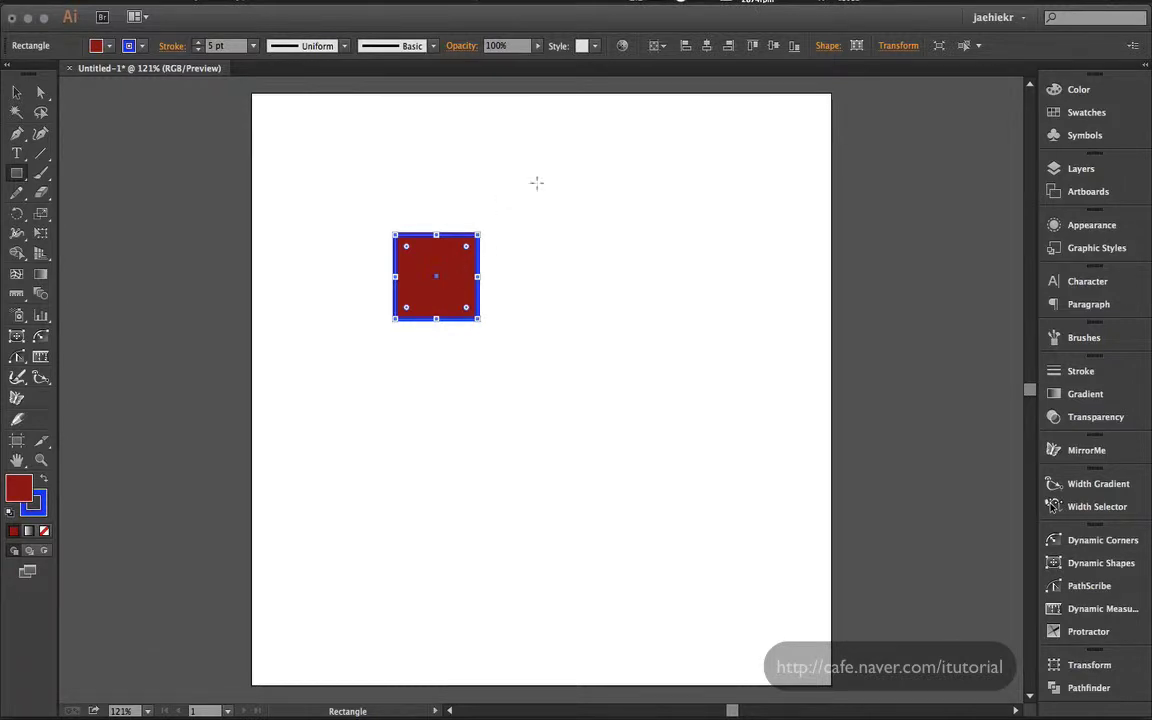
Check the red square's position and size values in the Transform options and Transform panel.
left_click(897, 46)
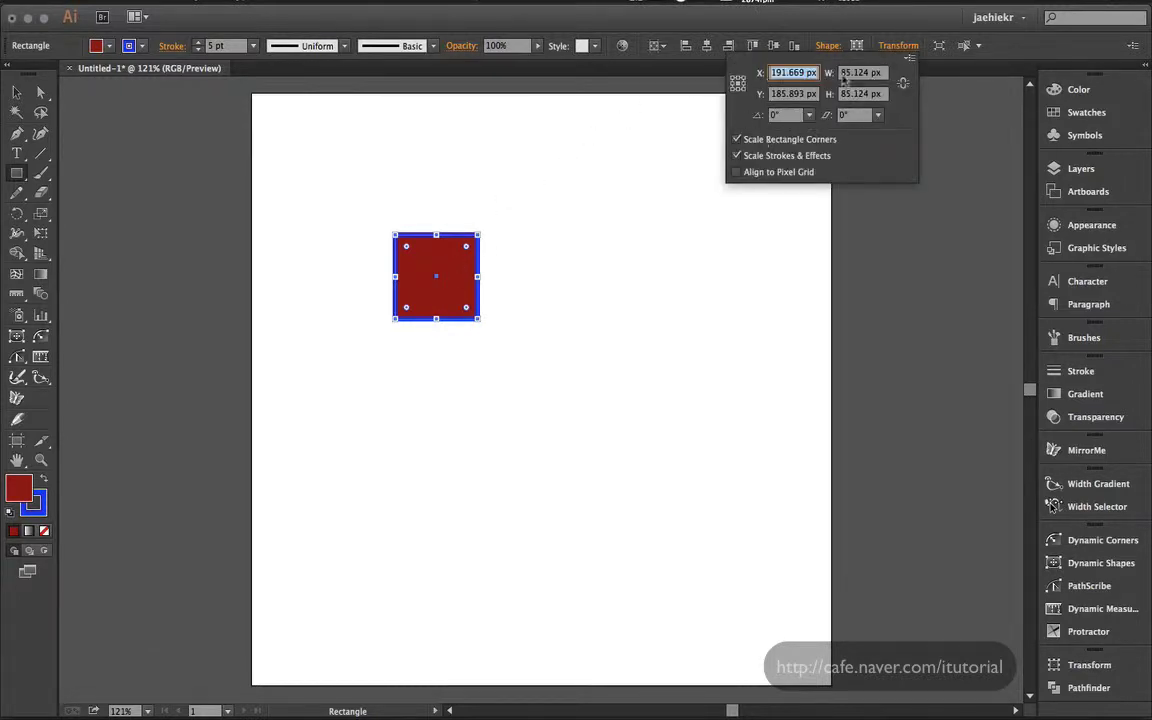
left_click(897, 46)
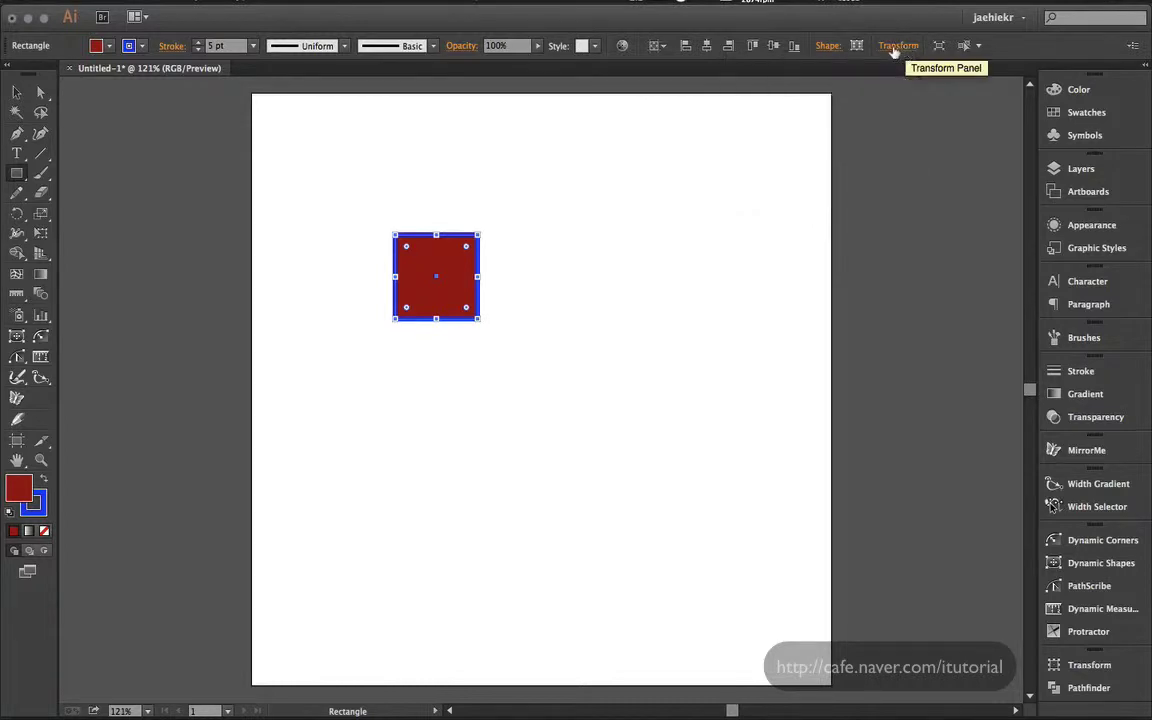
left_click(420, 3)
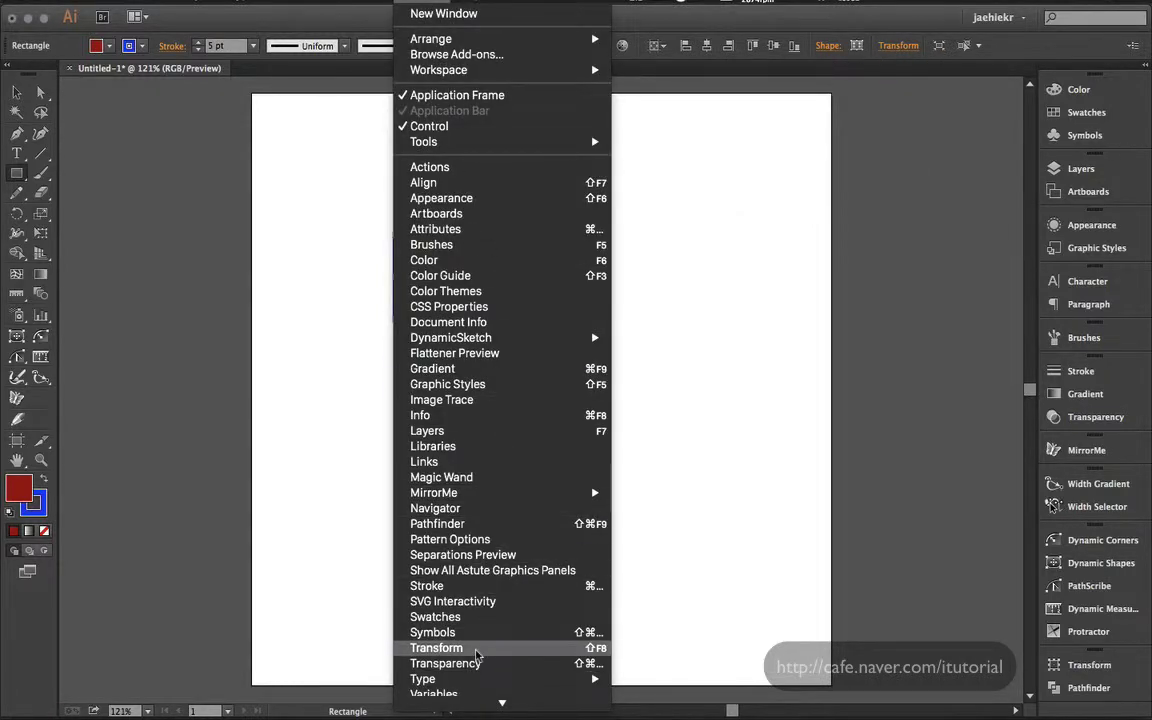
left_click(491, 646)
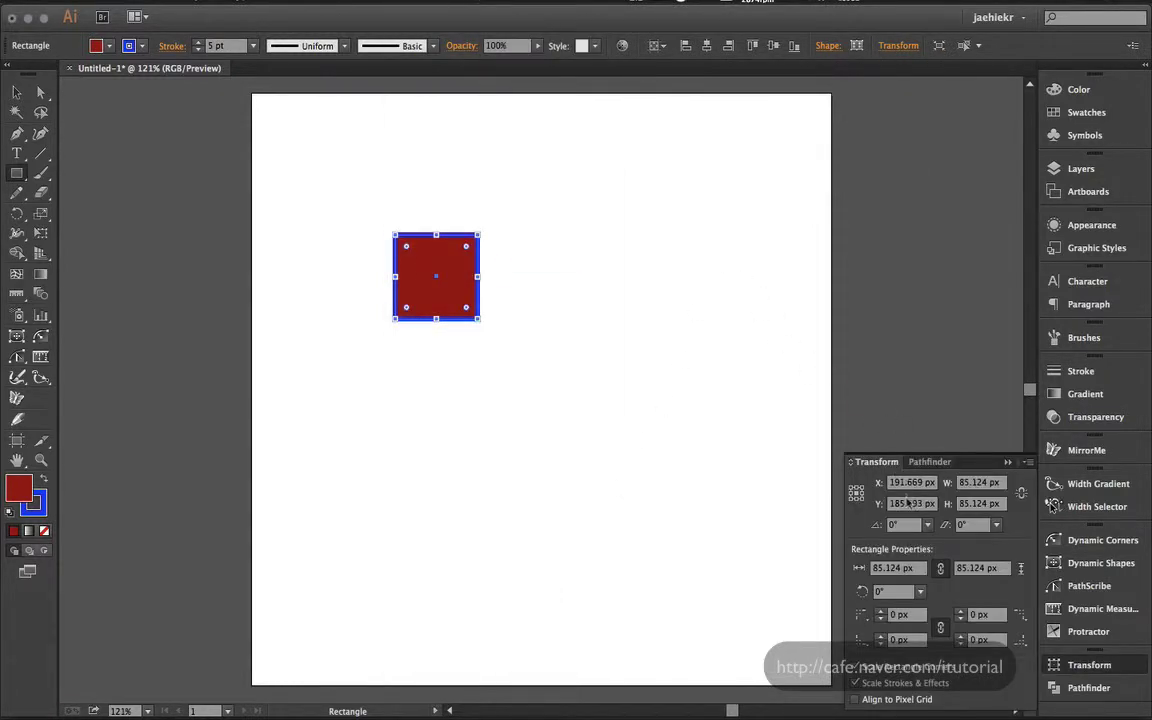
left_click(1070, 664)
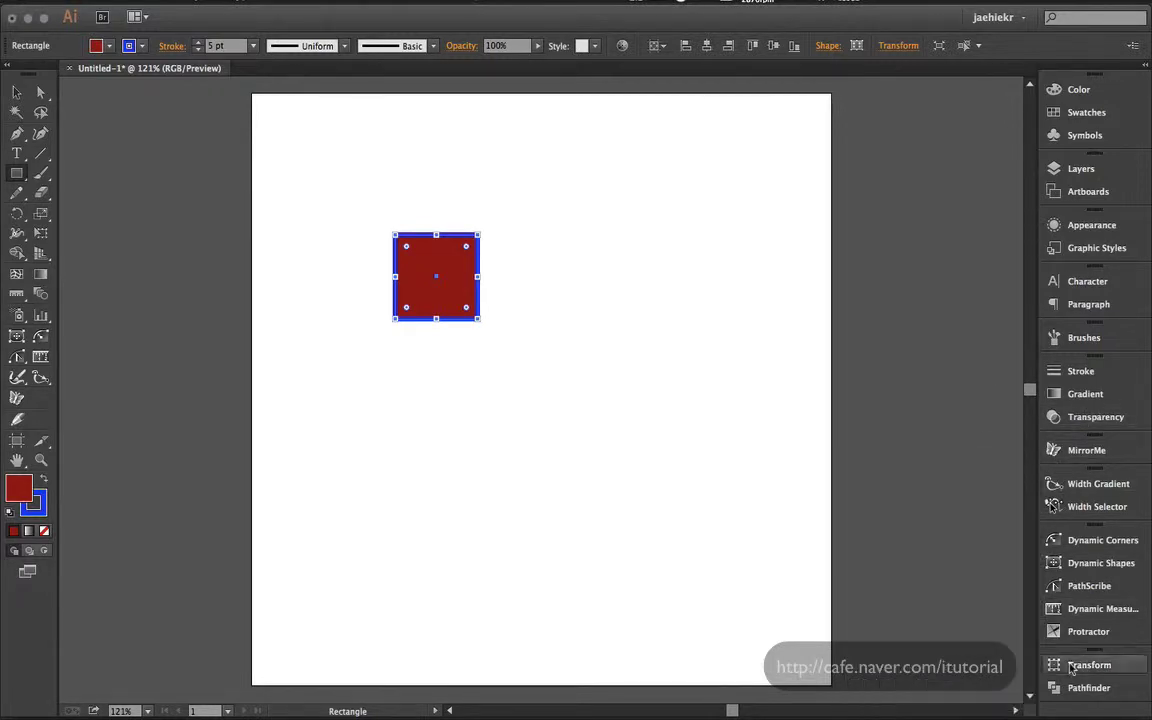
Set the red square's X position to 200 px.
left_click(898, 46)
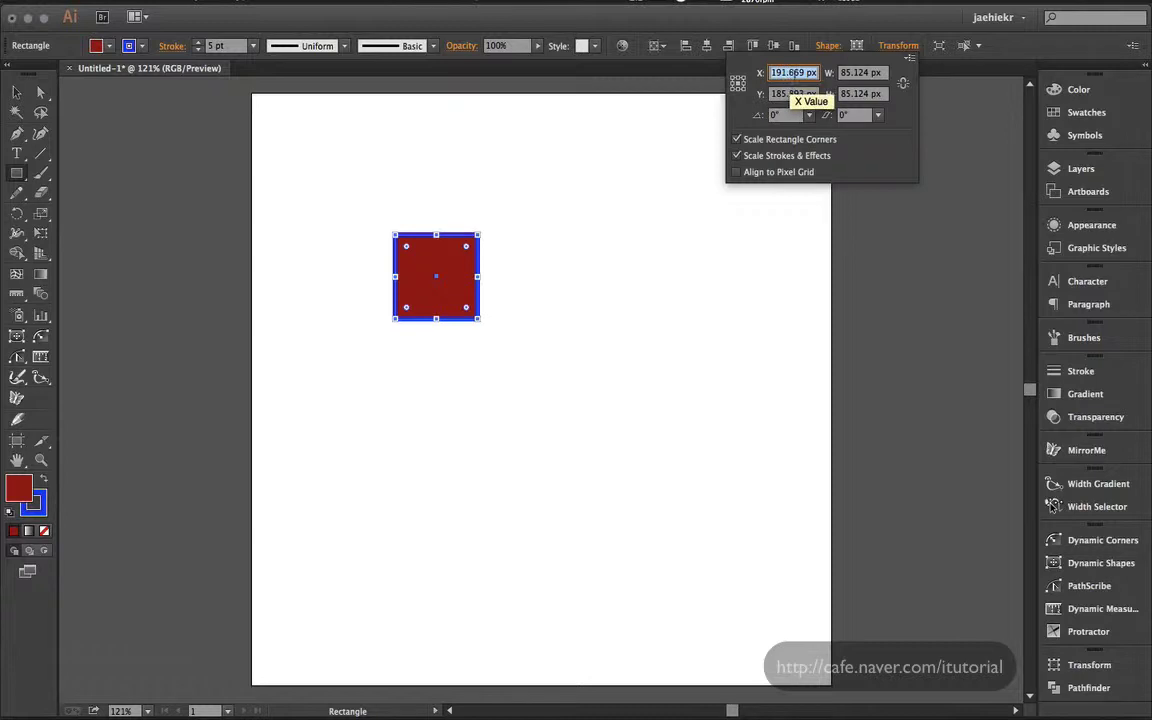
left_click(810, 73)
left_click_drag(816, 73, 710, 117)
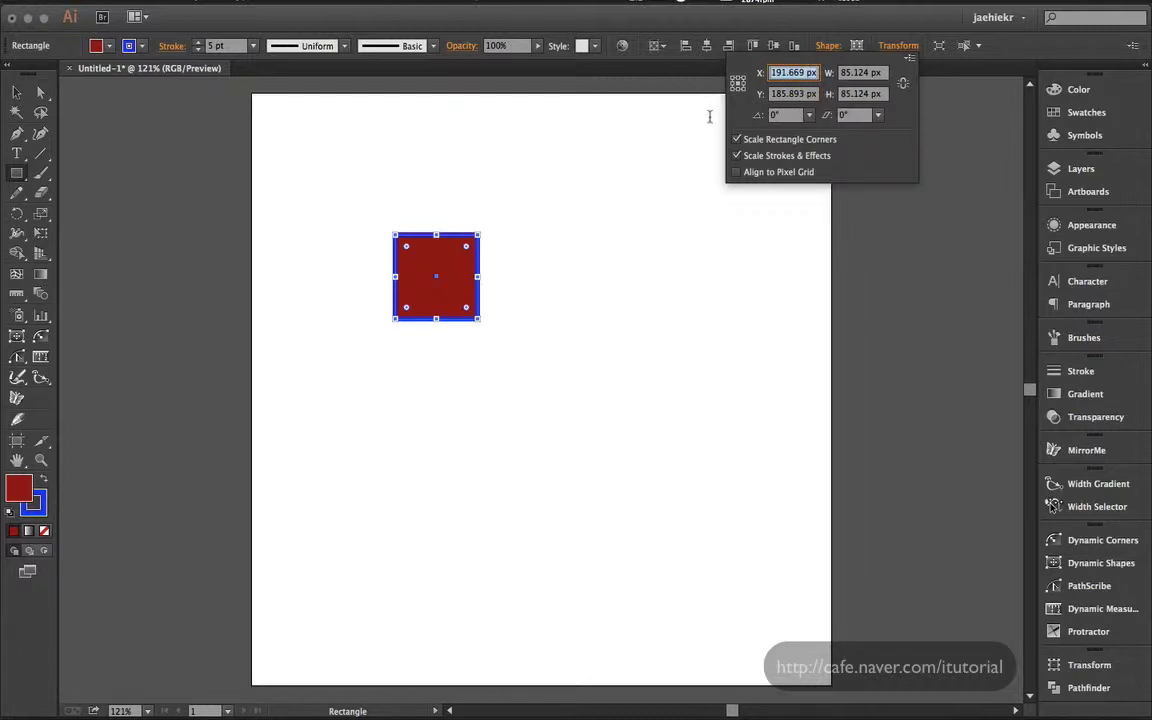
type("200")
key("Return")
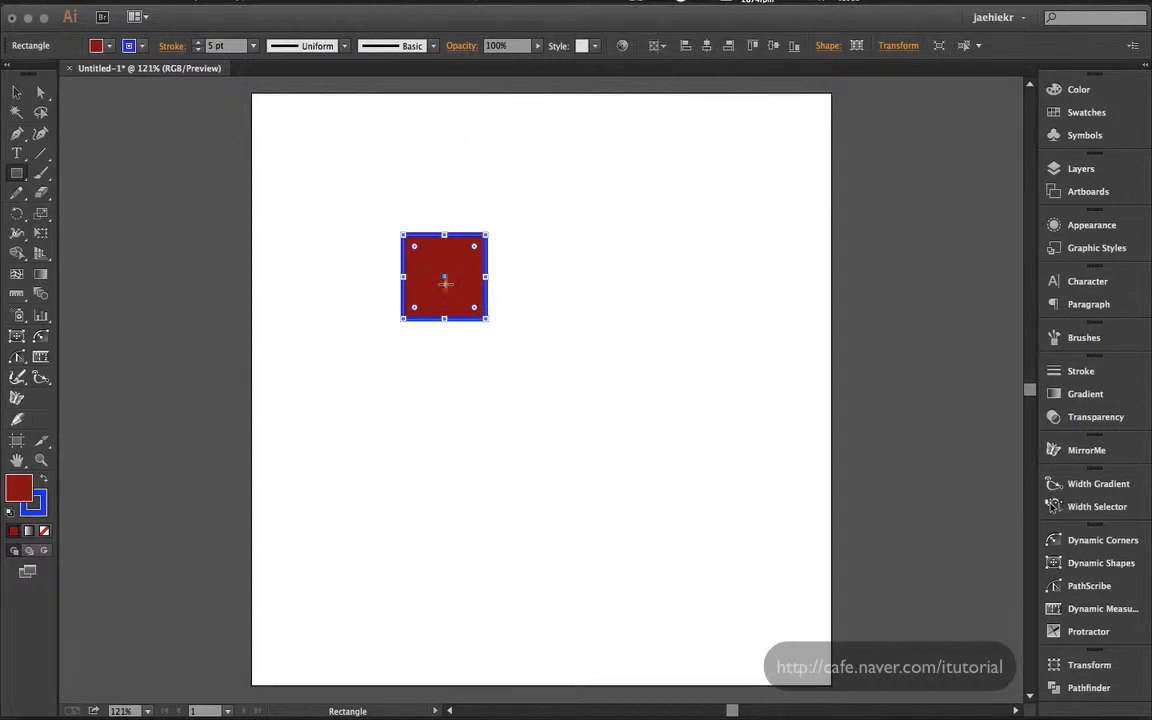
Try moving the red square freehand horizontally across the artboard with the Selection tool, and undo the move.
left_click(16, 92)
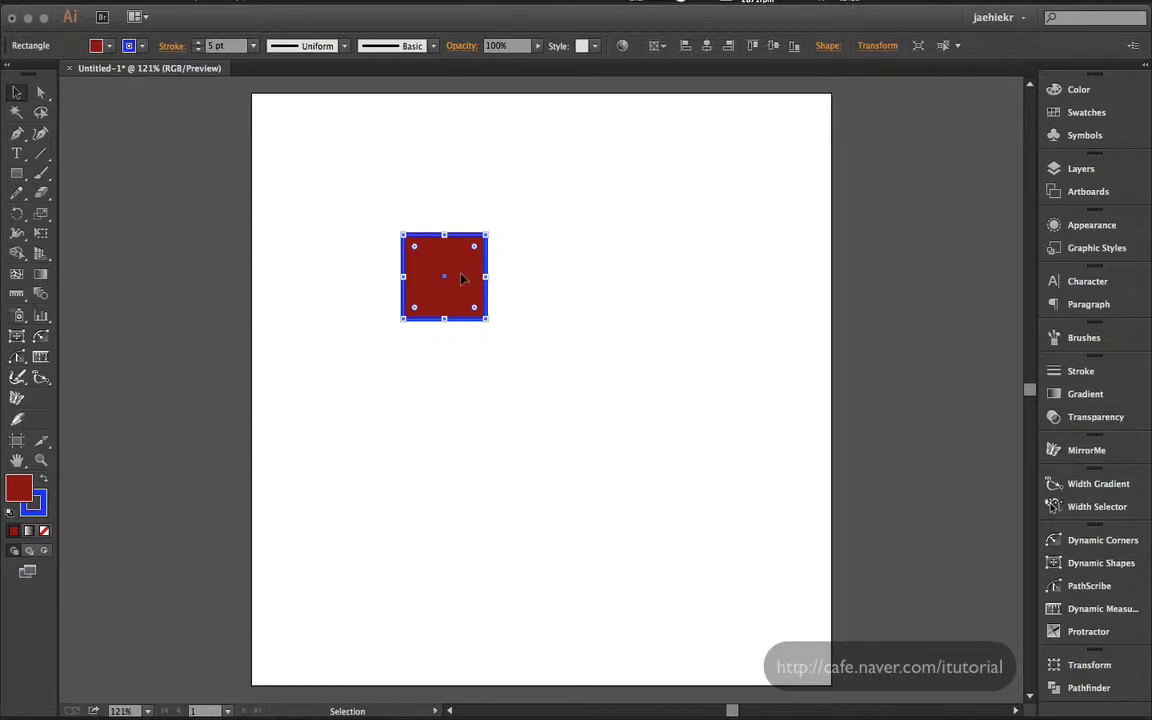
left_click_drag(464, 276, 668, 286)
key("super+z")
Try setting the red square's X position to 400 px, and undo the change.
left_click(877, 46)
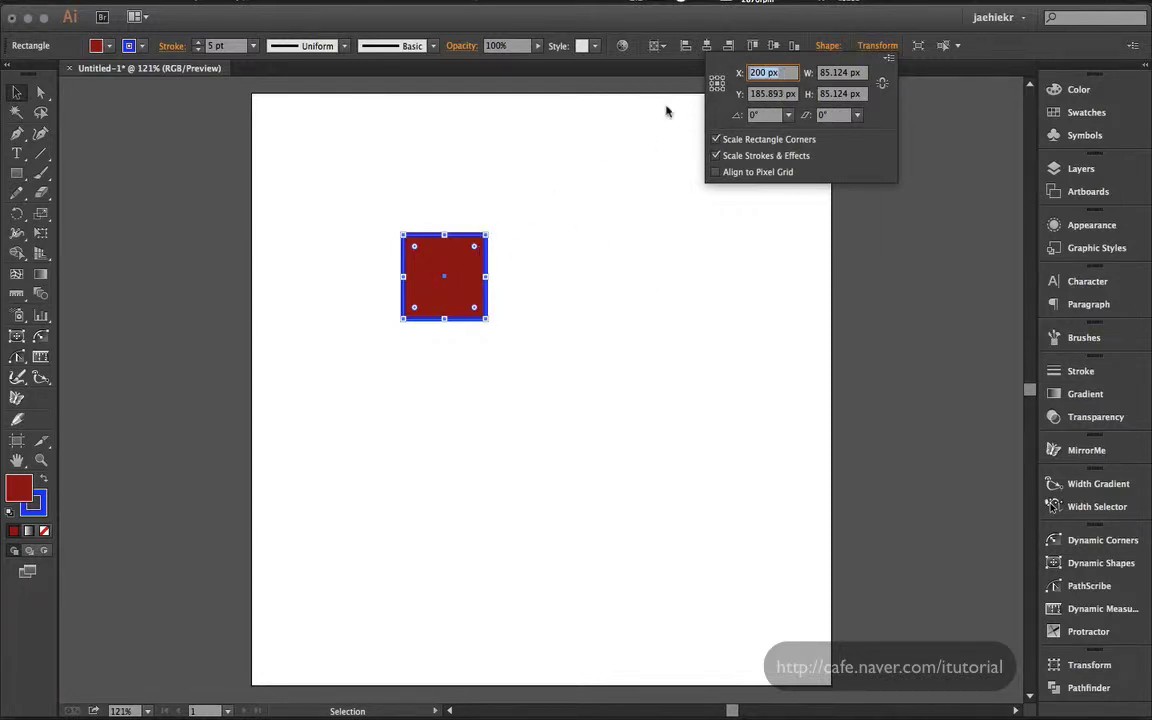
type("400")
key("Return")
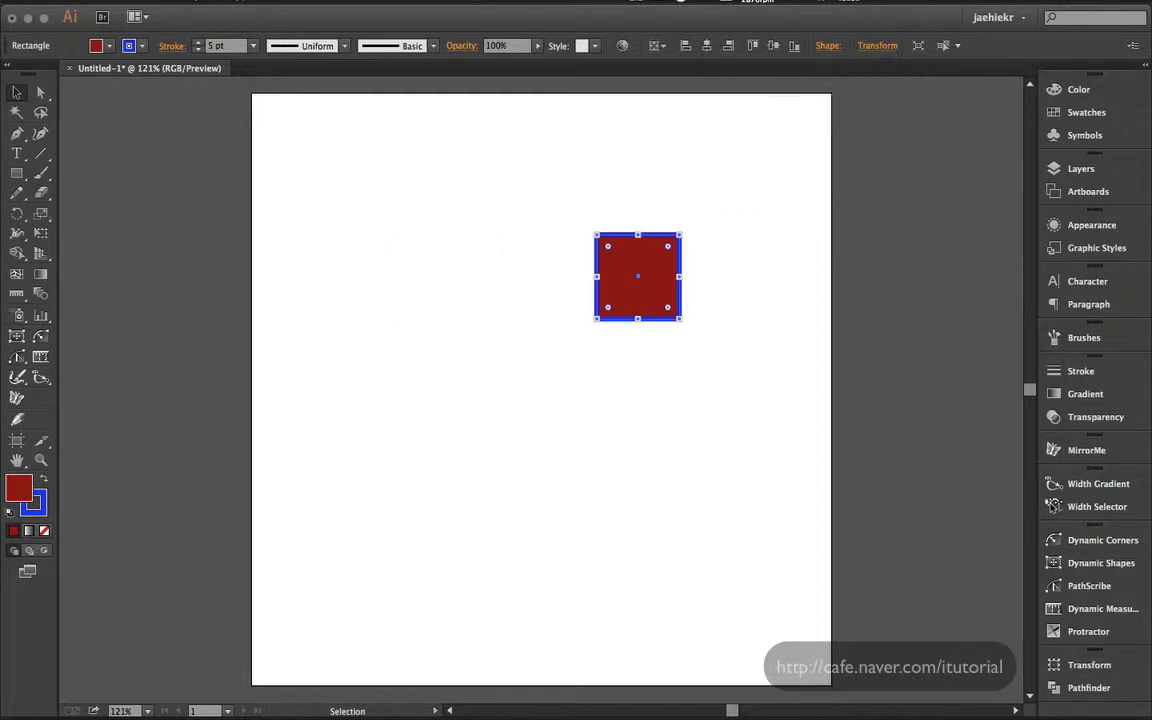
key("ctrl+z")
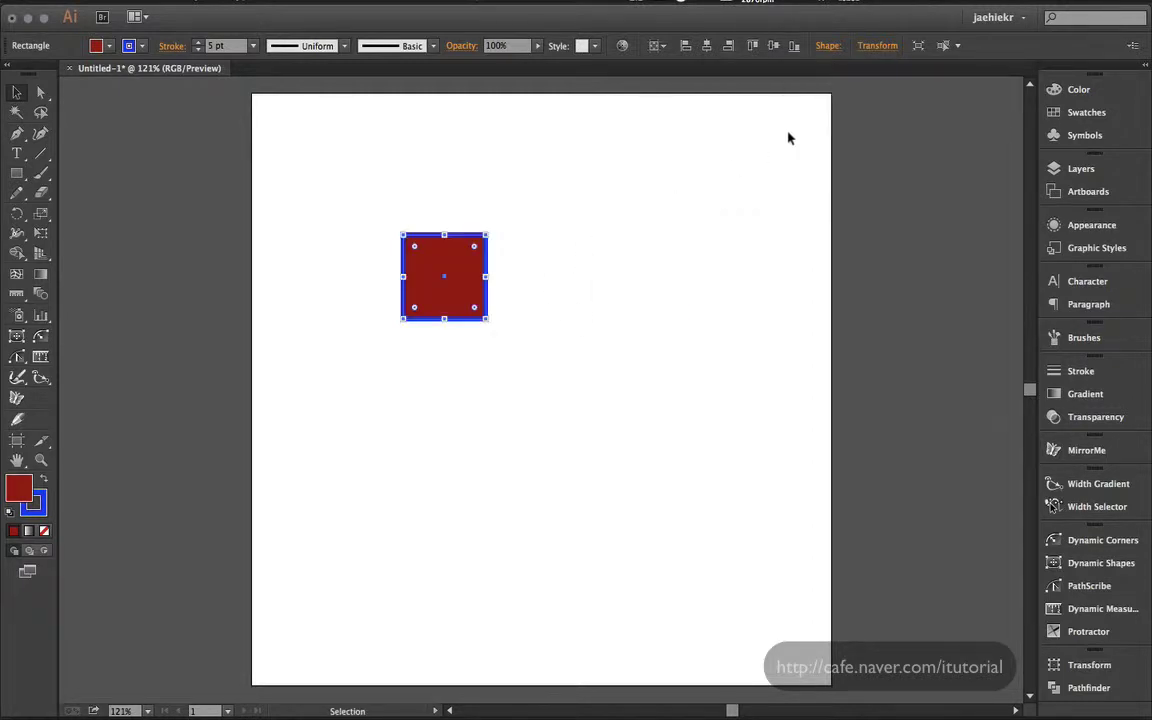
Place a copy of the red square at X position 400 px, keeping the original in place.
left_click(877, 45)
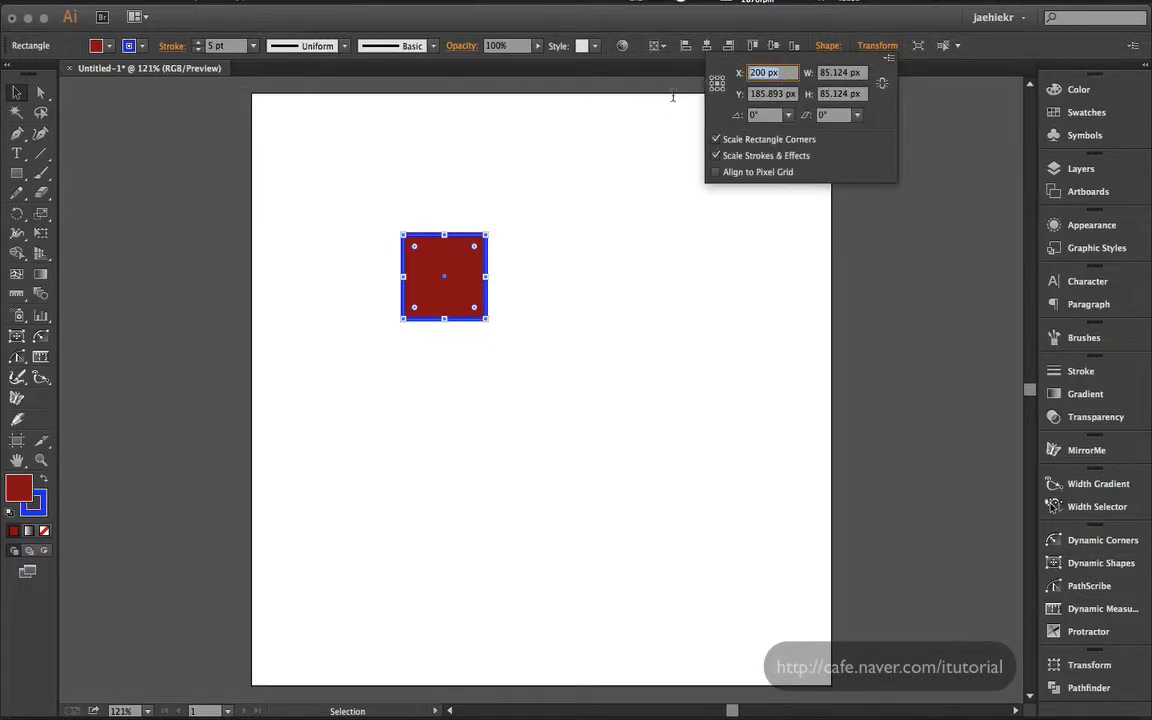
type("400")
key("alt+Return")
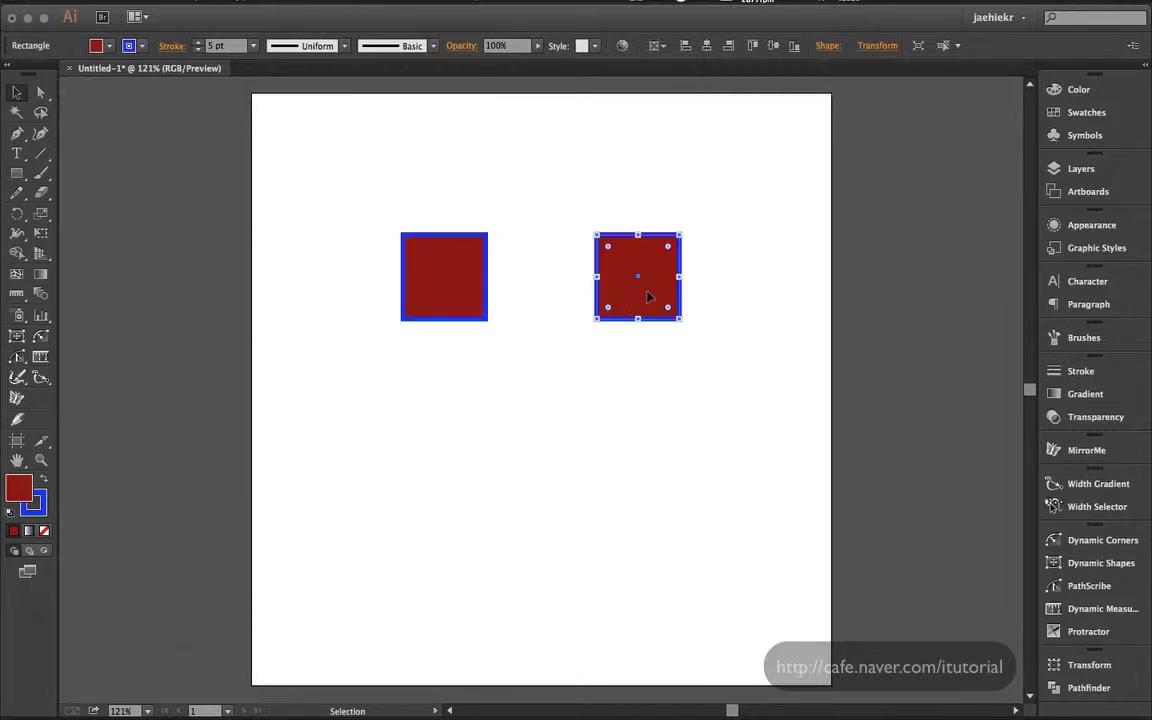
Select both red squares and place copies of them at Y position 400 px.
left_click_drag(386, 216, 586, 318)
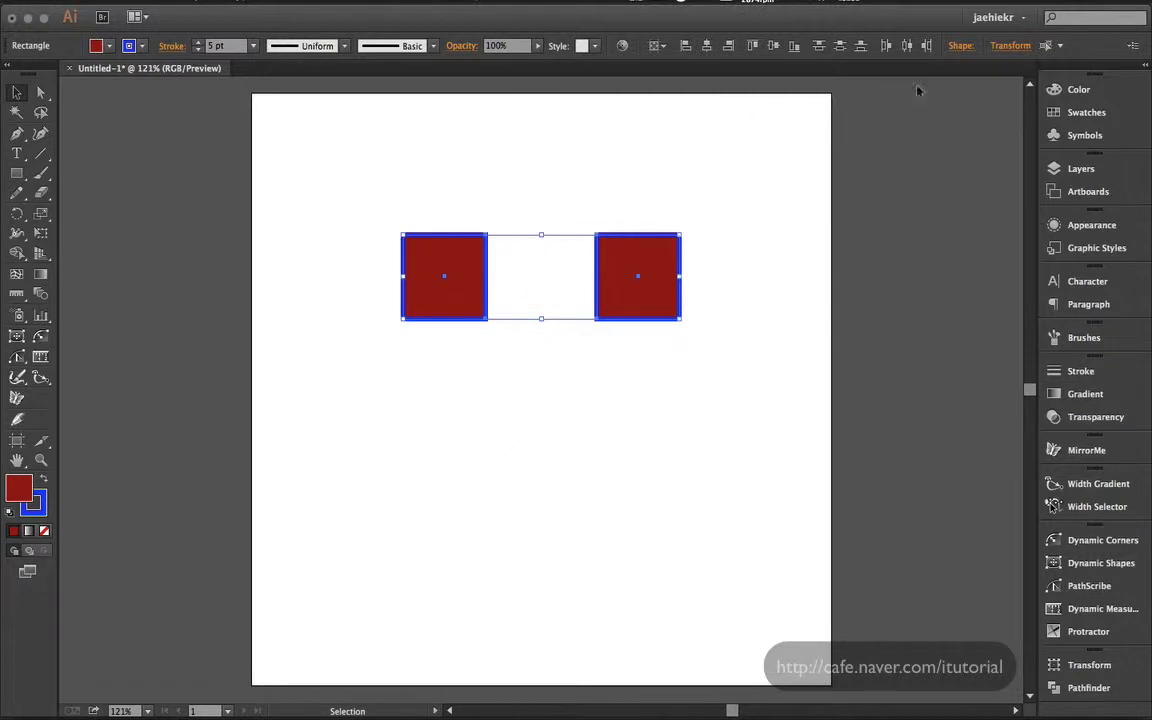
left_click(1007, 47)
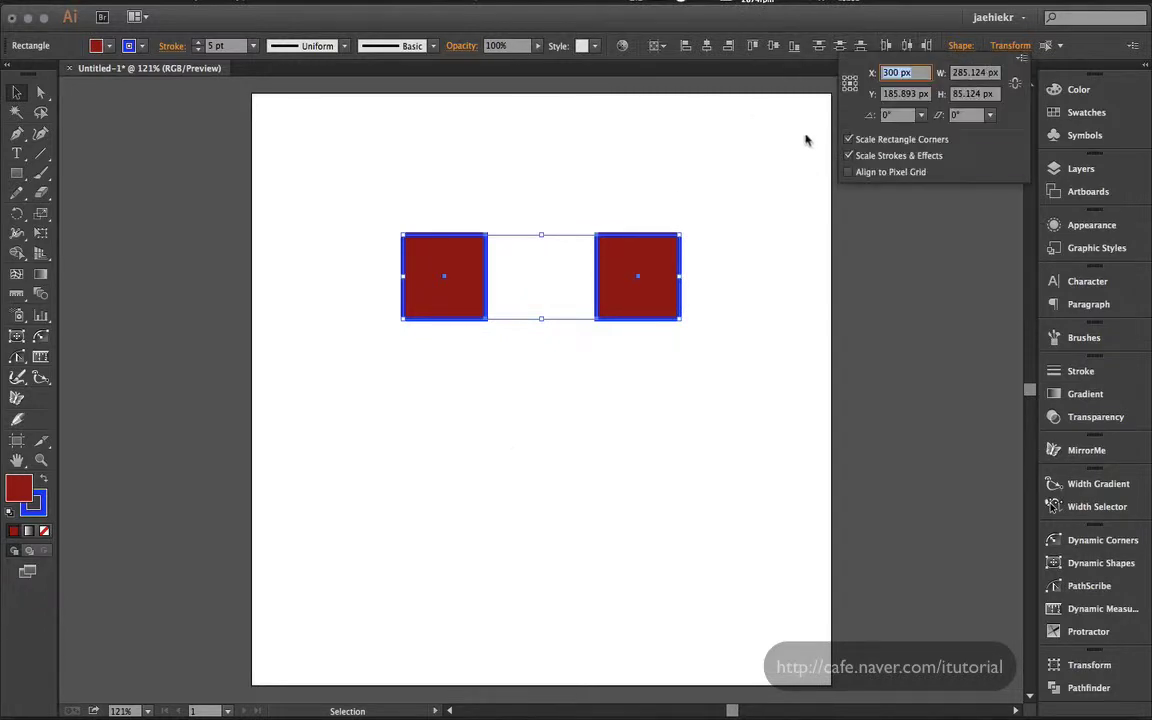
left_click(900, 96)
left_click_drag(930, 94, 785, 109)
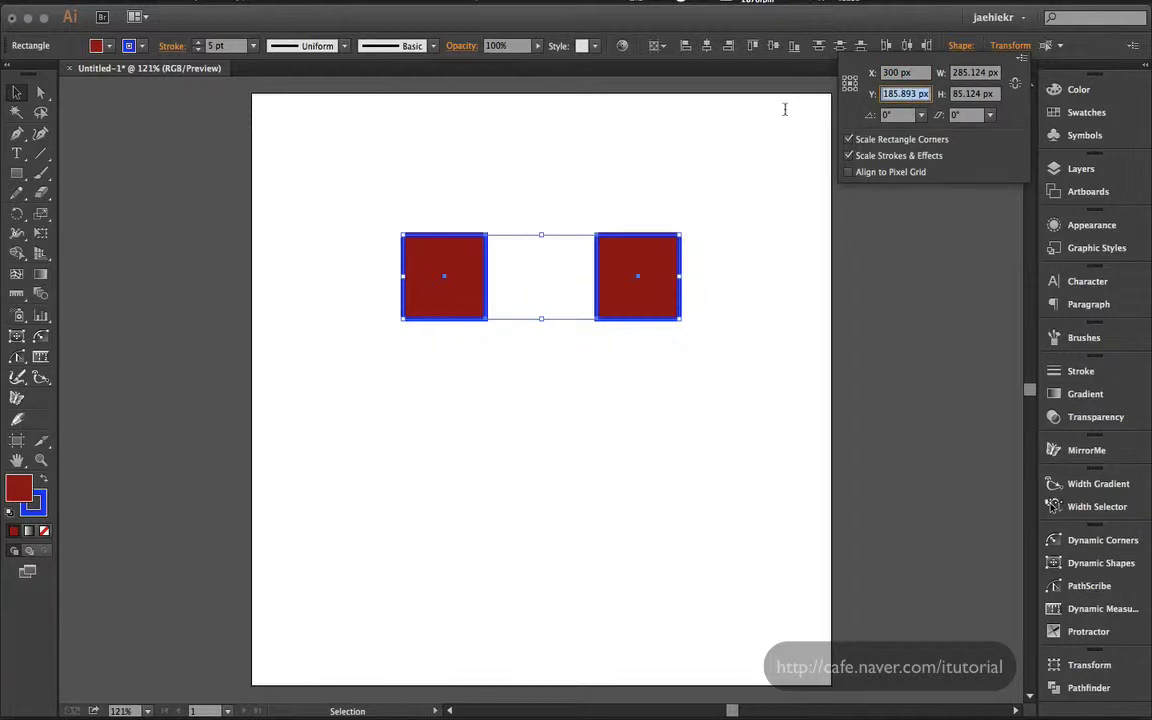
type("400")
key("alt+Return")
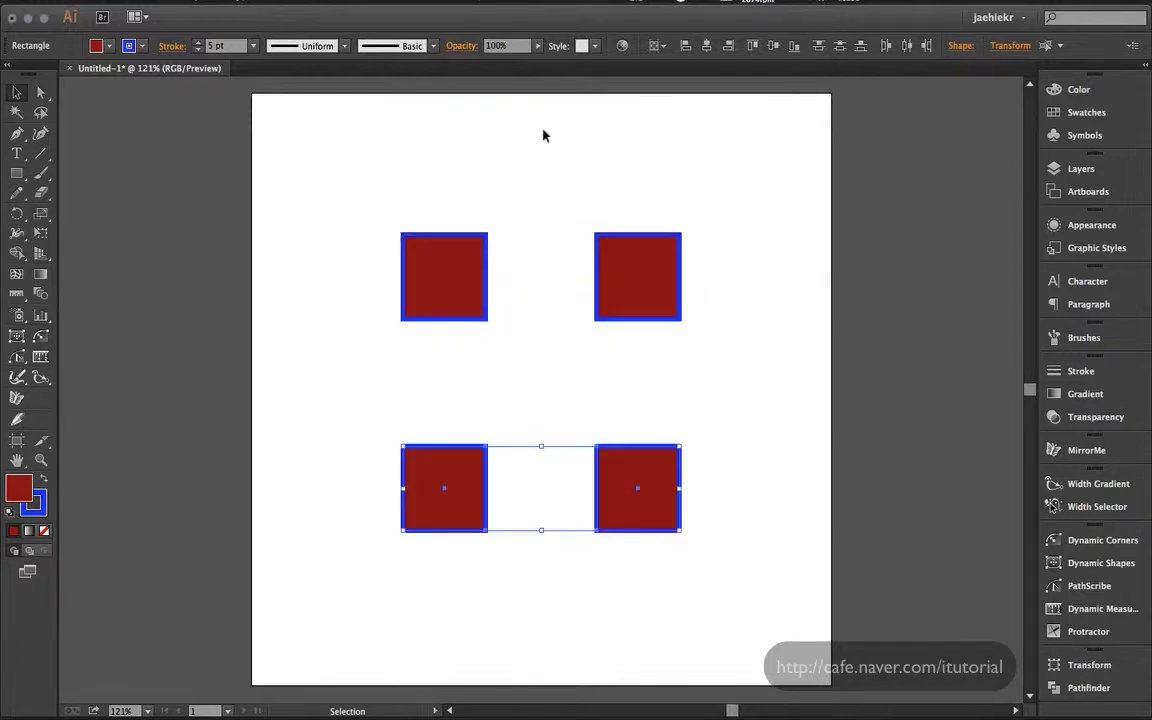
Select each lower-row square individually and check the lower-right square's transform values.
left_click(517, 405)
left_click(452, 494)
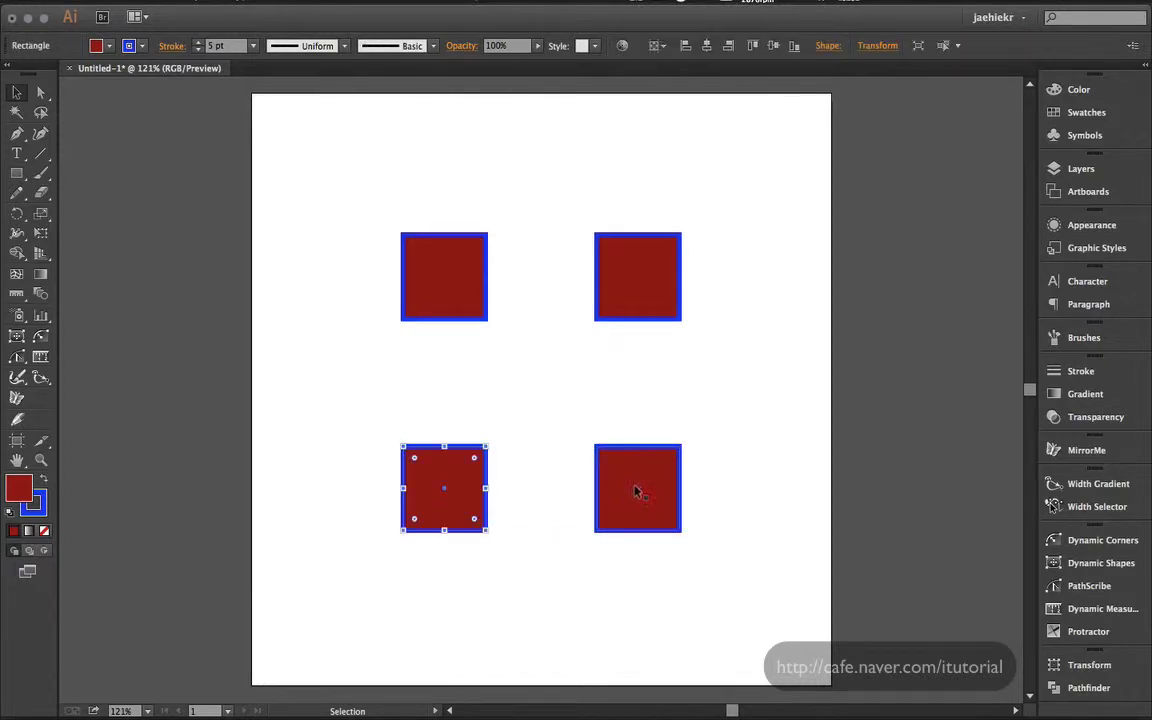
left_click(612, 492)
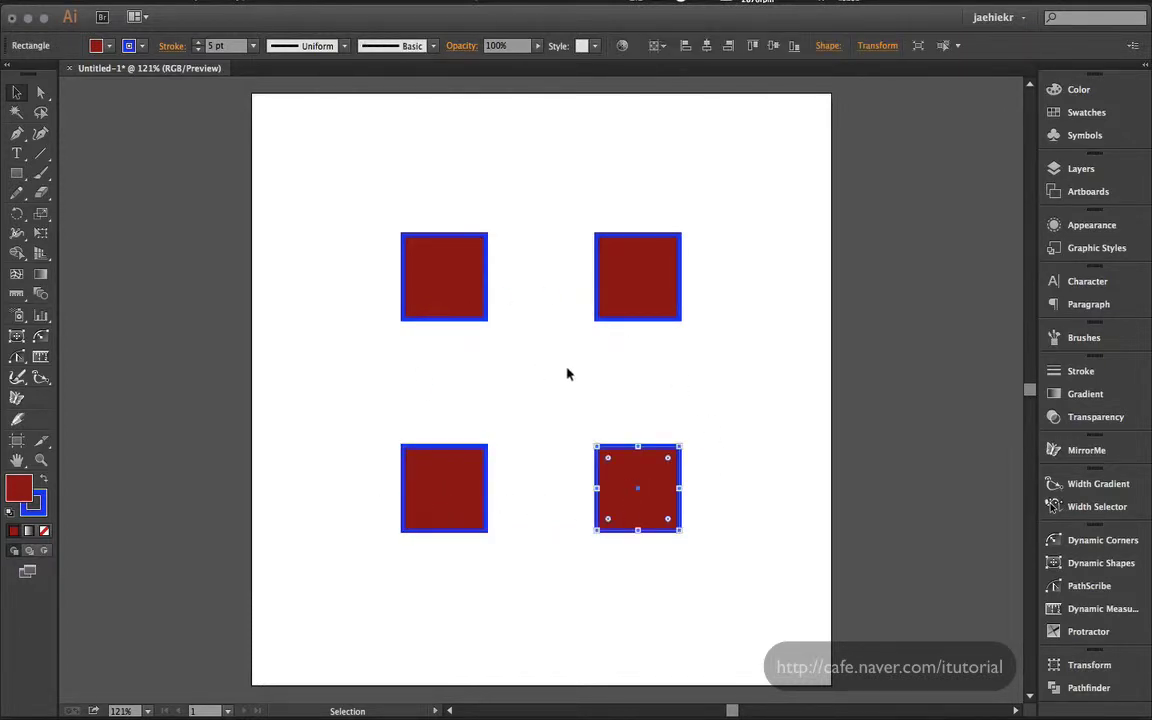
left_click(876, 45)
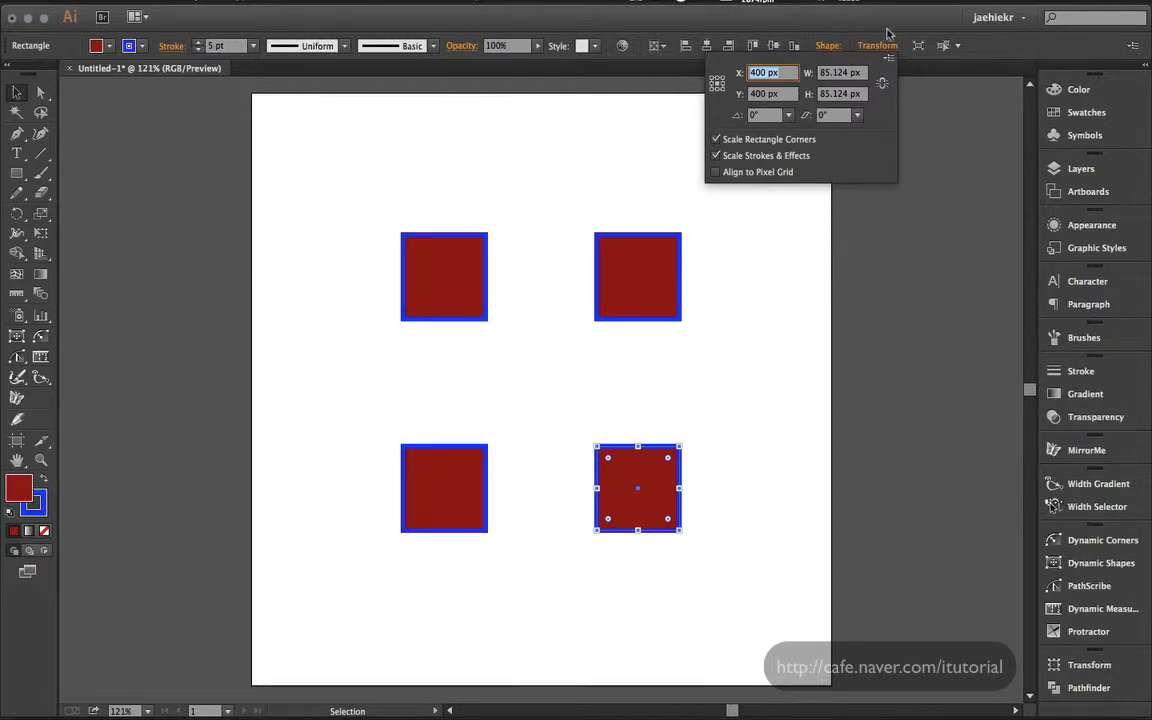
Delete all four red squares and draw one larger rectangle near the middle of the artboard.
left_click_drag(378, 240, 555, 447)
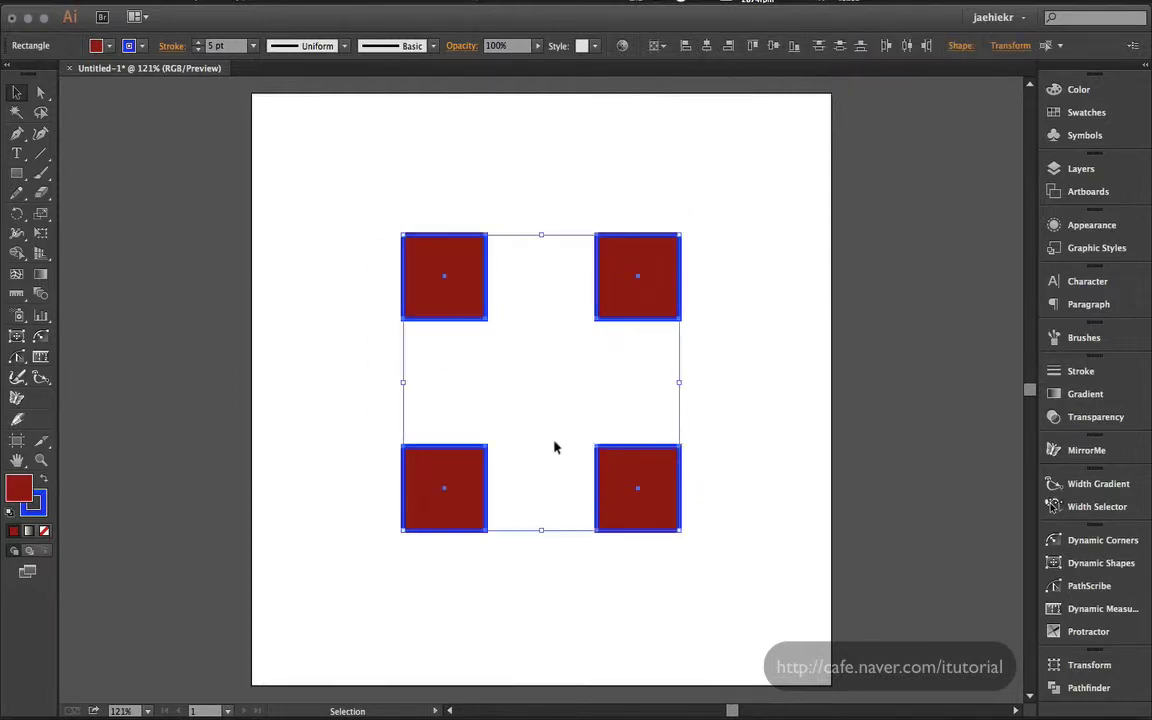
key("Delete")
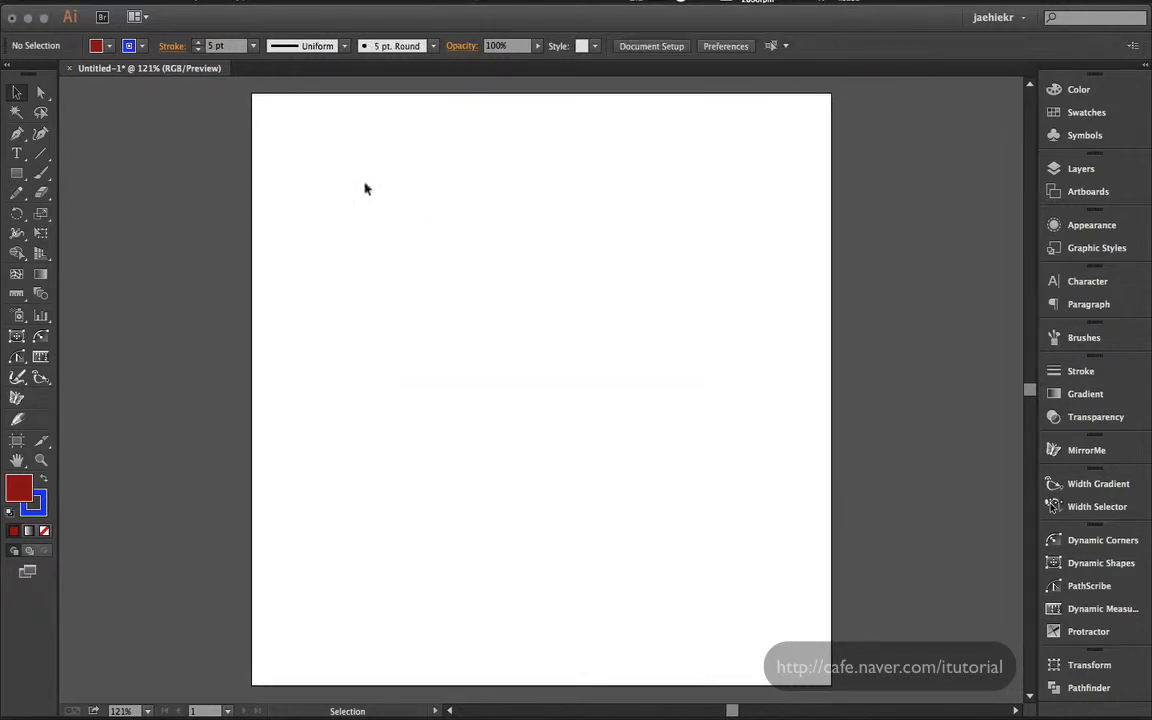
left_click(16, 173)
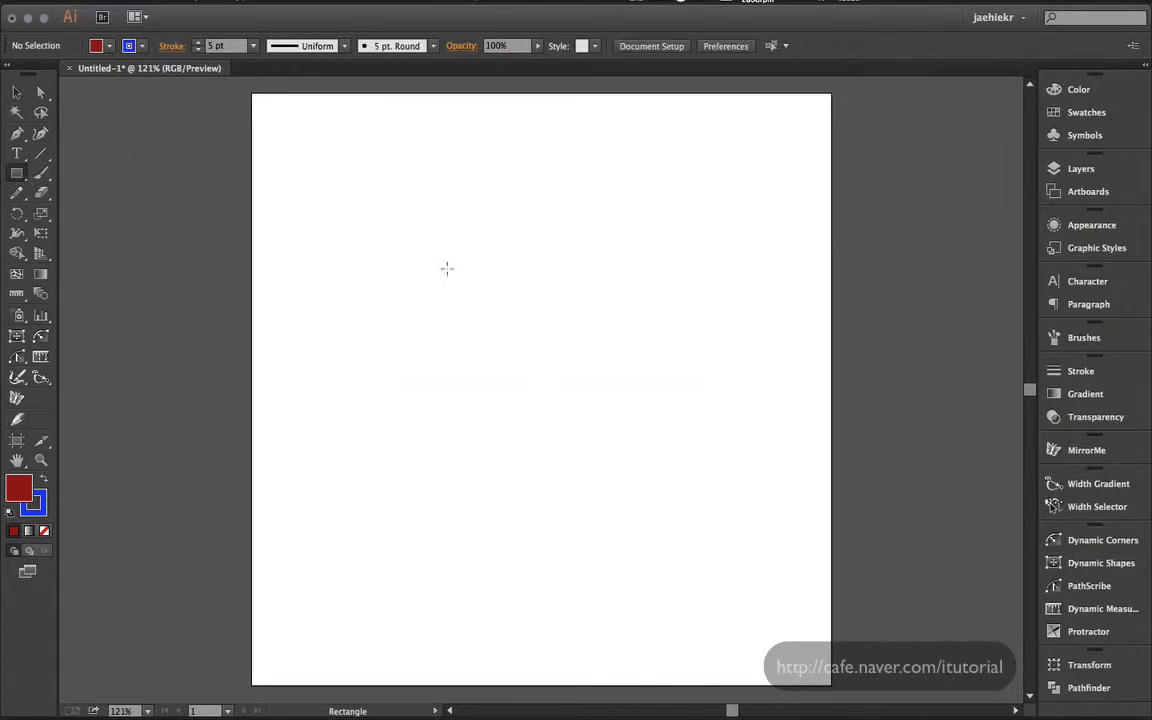
left_click_drag(411, 241, 653, 413)
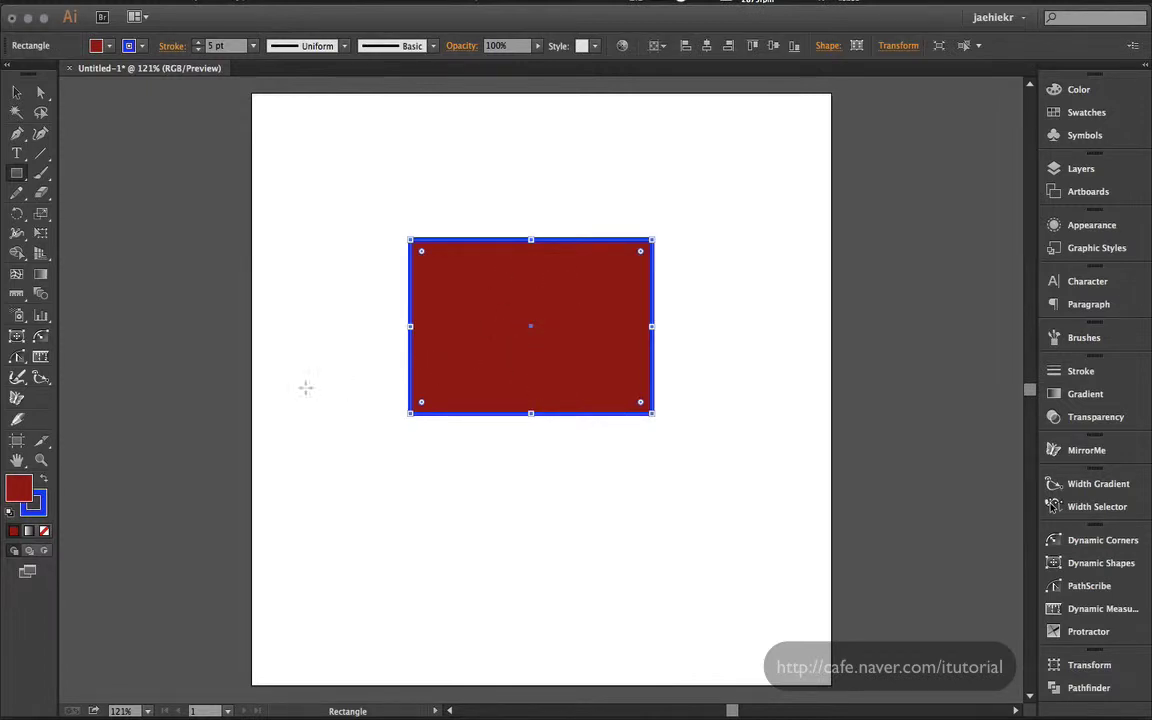
Set the rectangle's fill colour to dark blue, 0B17A0, using the Color Picker.
double_click(22, 492)
left_click(150, 146)
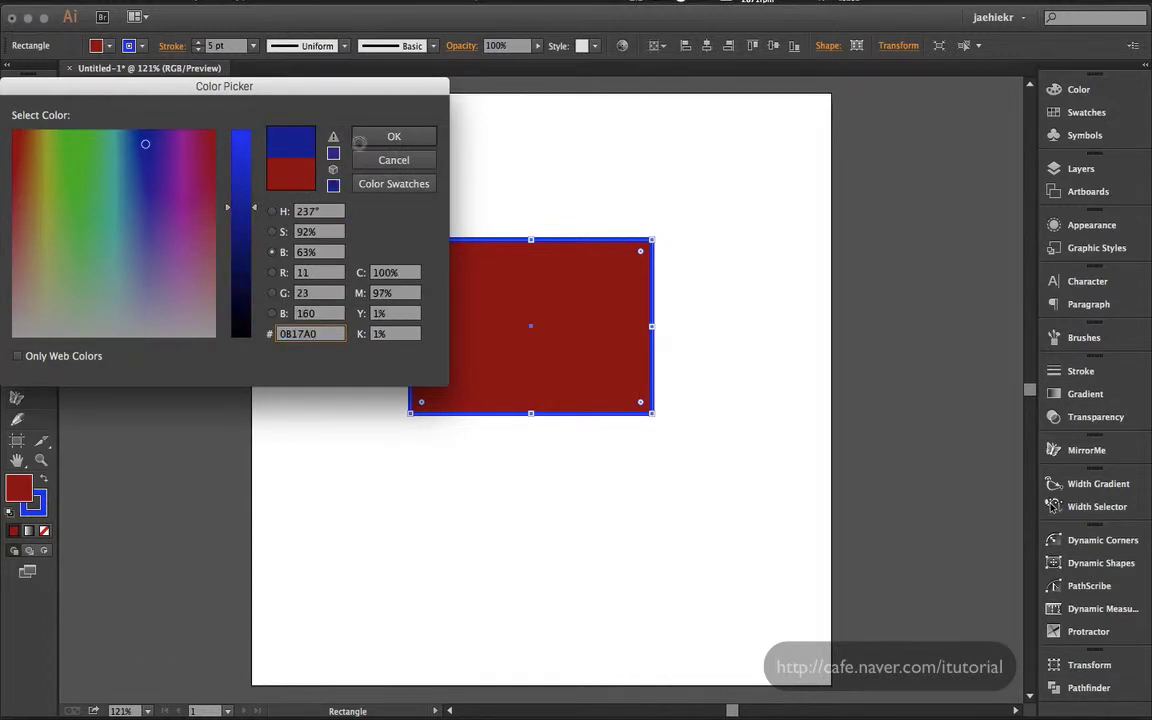
left_click(394, 136)
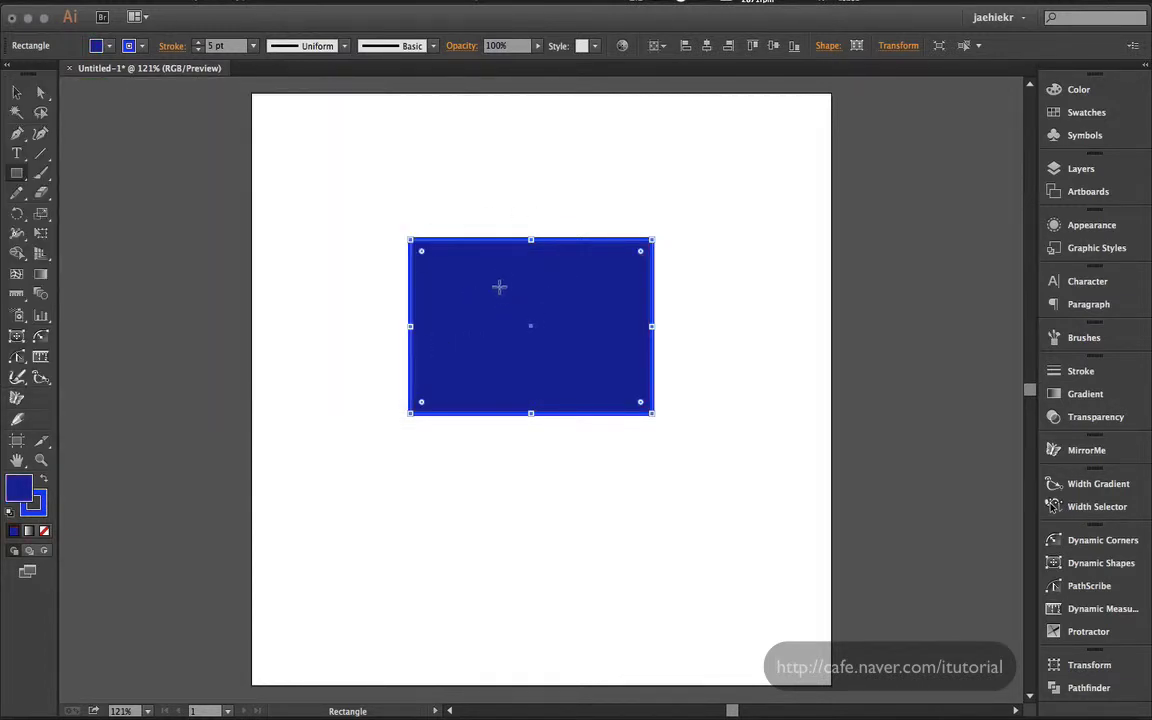
Delete the large blue rectangle and draw seven small rectangles, four in an upper row and three in a lower row.
key("Delete")
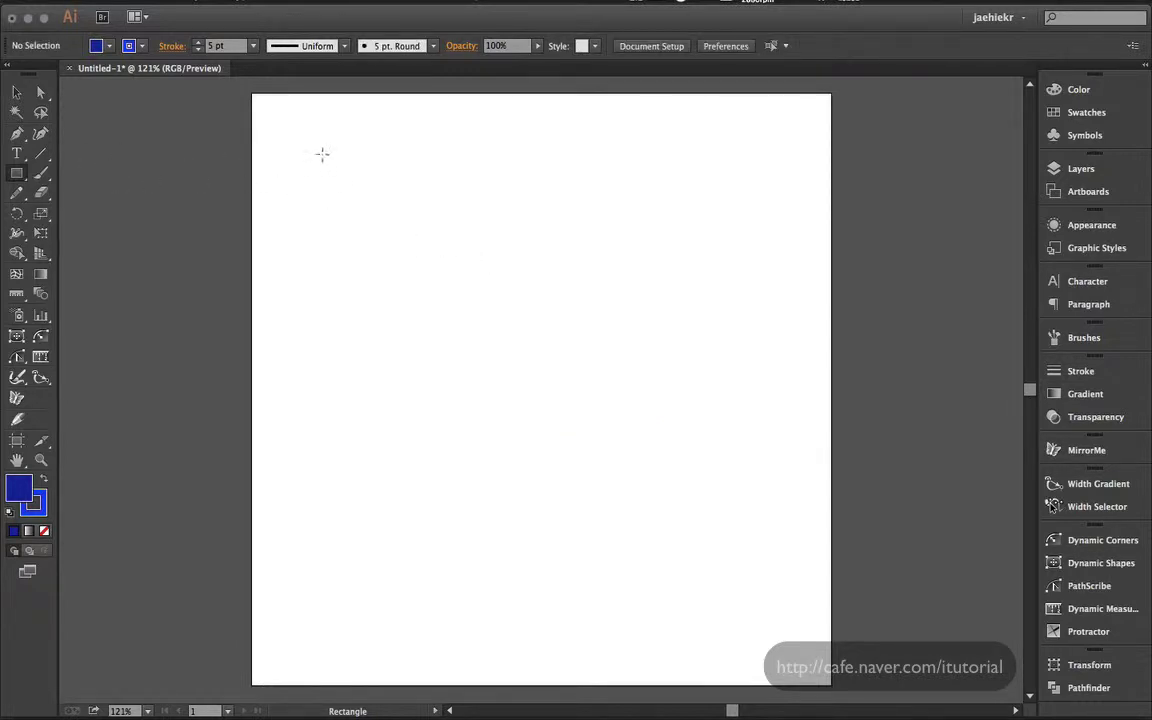
left_click_drag(322, 153, 396, 230)
left_click_drag(456, 175, 530, 259)
left_click_drag(574, 170, 626, 252)
left_click_drag(690, 153, 727, 240)
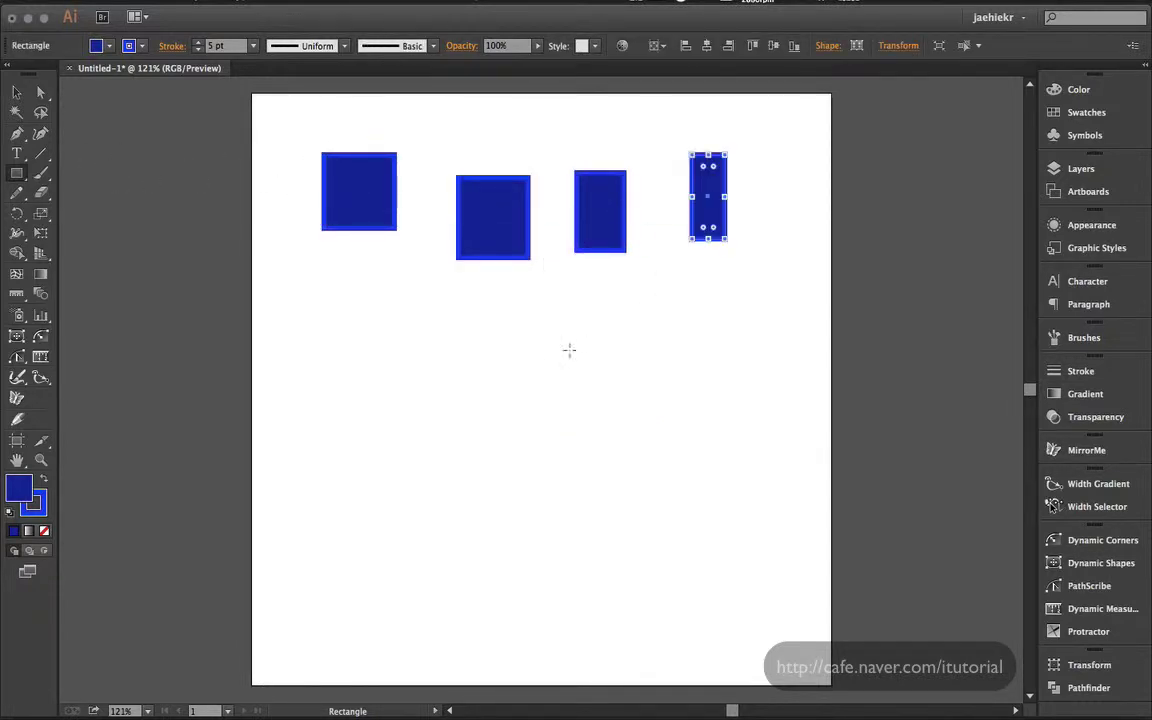
left_click_drag(563, 350, 607, 424)
left_click_drag(433, 350, 484, 431)
left_click_drag(367, 320, 408, 370)
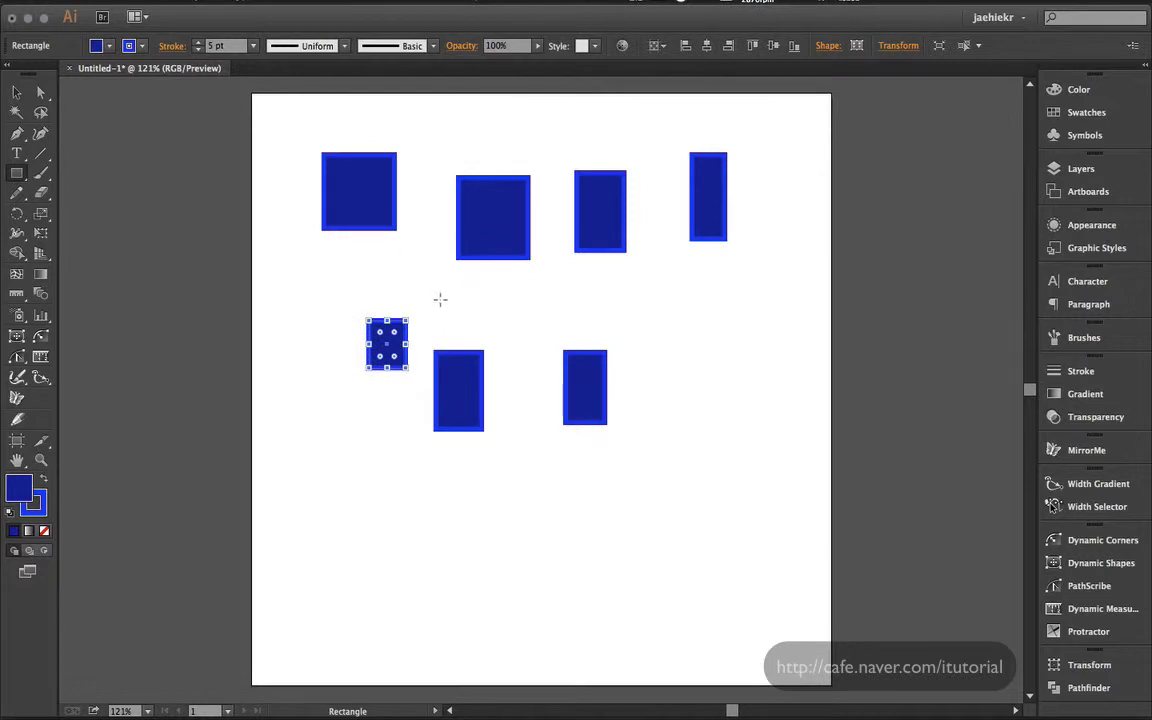
Fill the upper row's leftmost rectangle with the green colour swatch.
left_click(1058, 112)
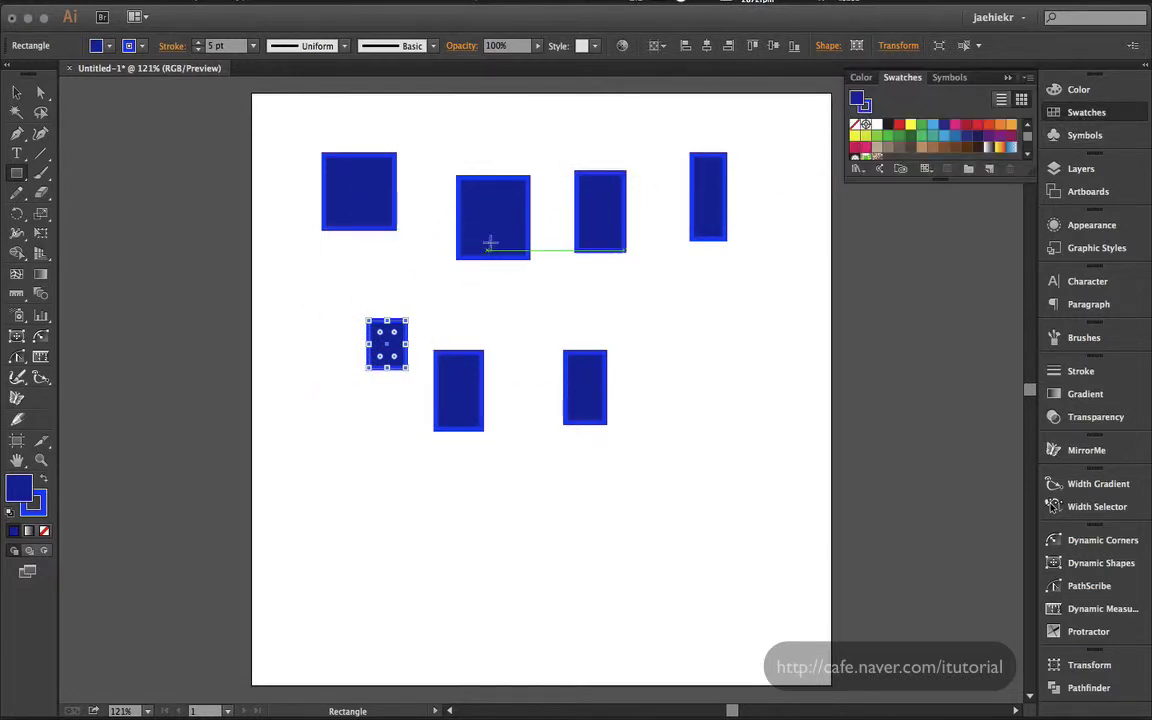
left_click(16, 91)
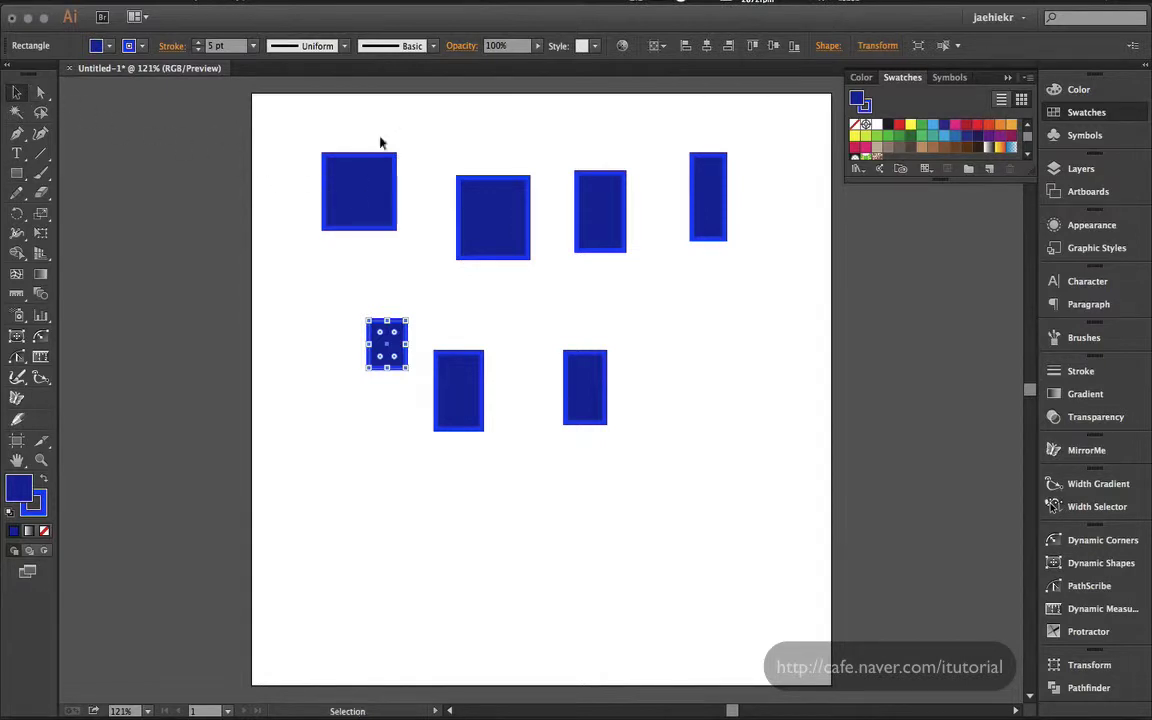
left_click(360, 180)
left_click(922, 131)
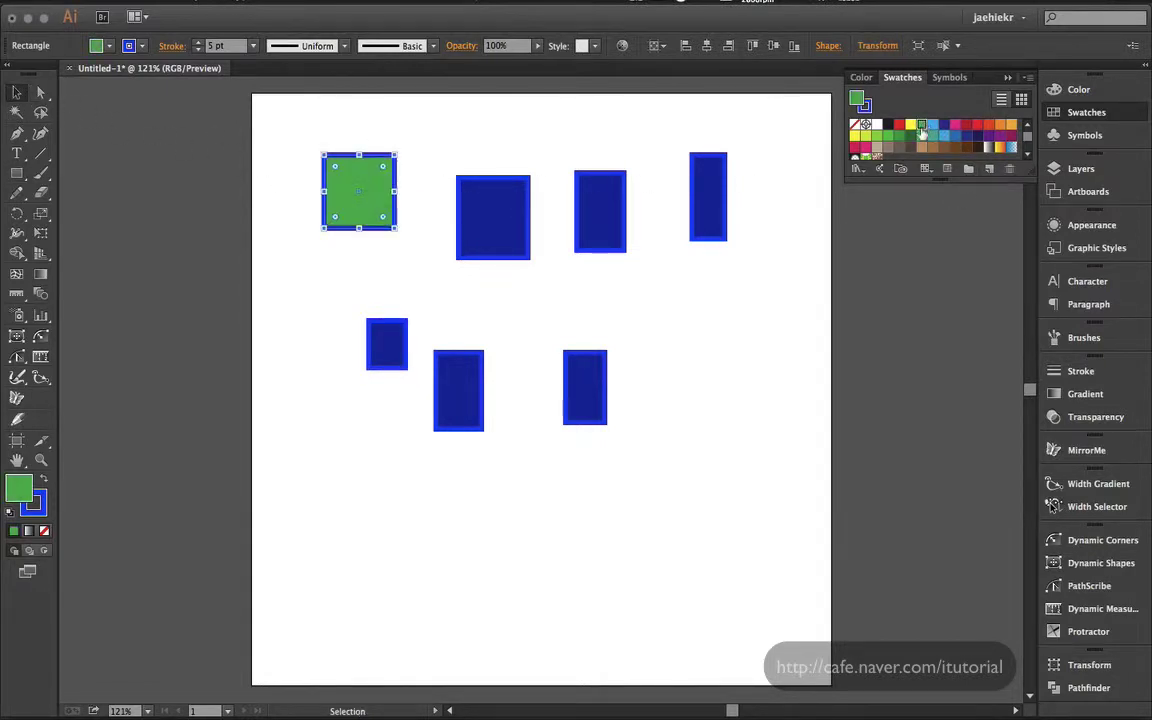
Fill the upper row's second, third and fourth rectangles with dark red, dark green and brown swatches, and the lower row's rightmost with purple.
left_click(522, 190)
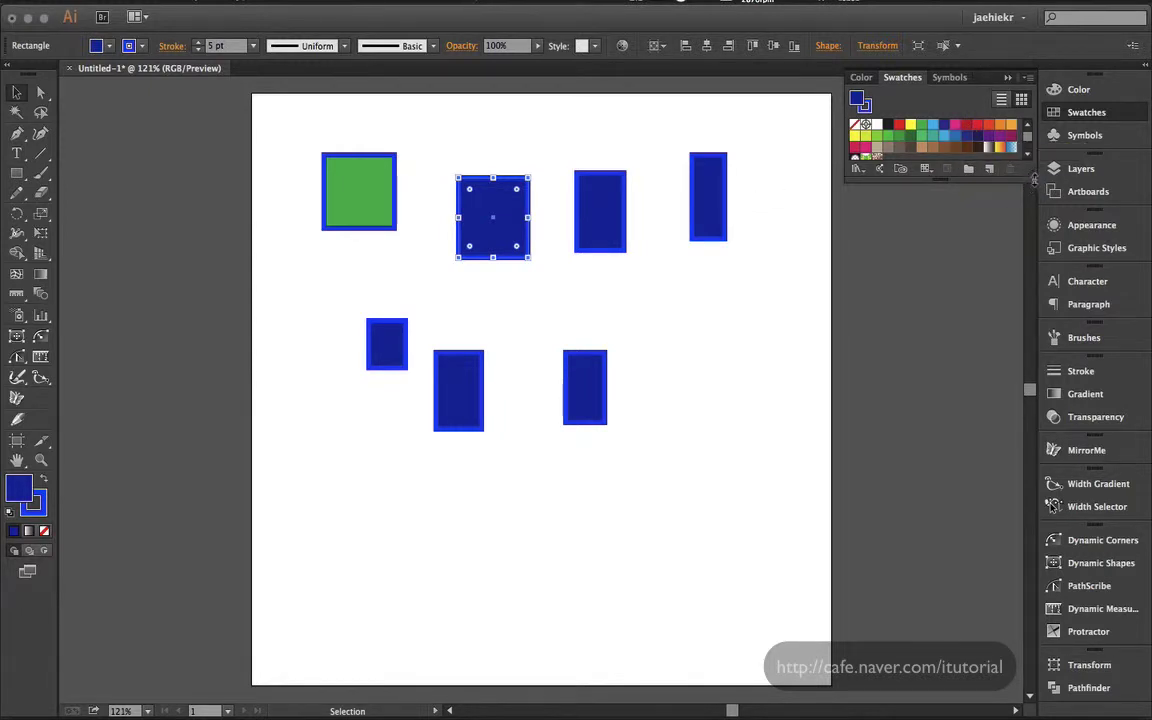
left_click_drag(1032, 176, 1032, 240)
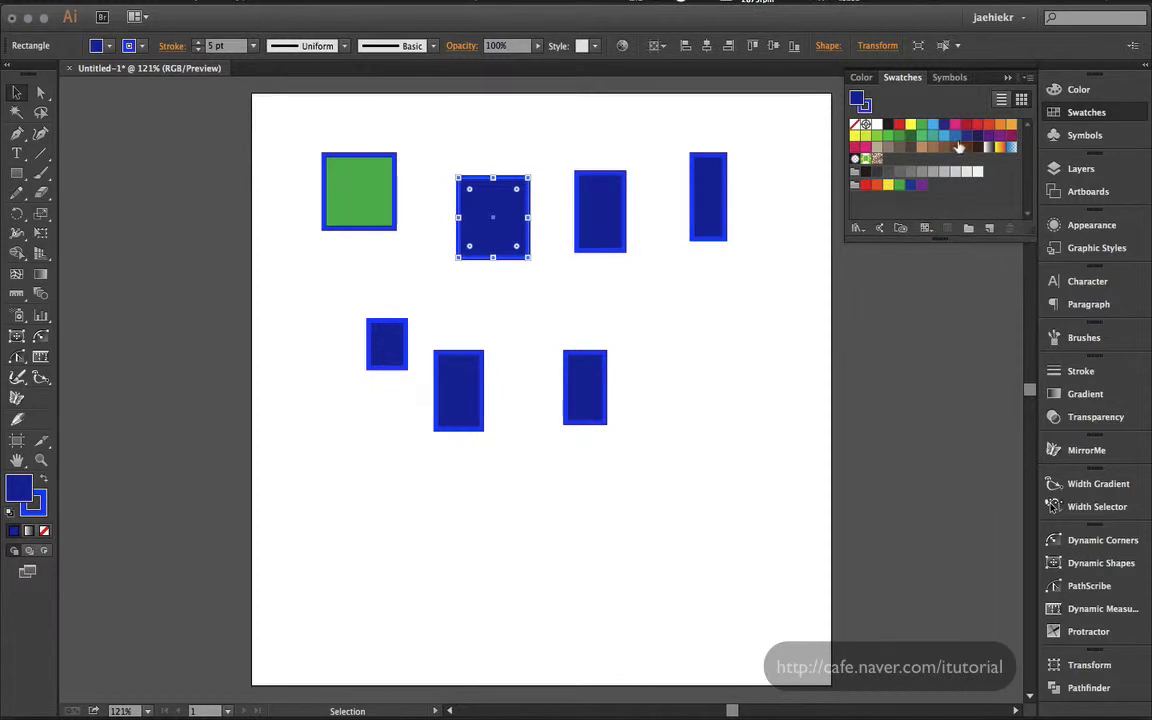
left_click_drag(930, 133, 507, 216)
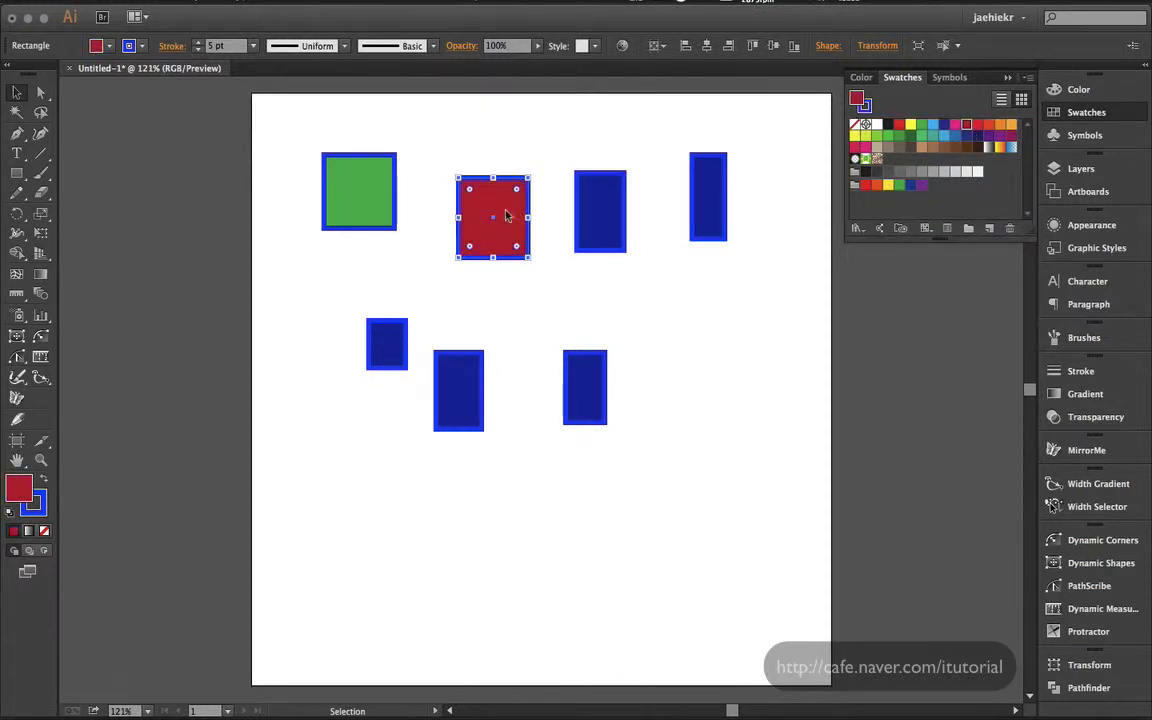
left_click_drag(866, 135, 613, 208)
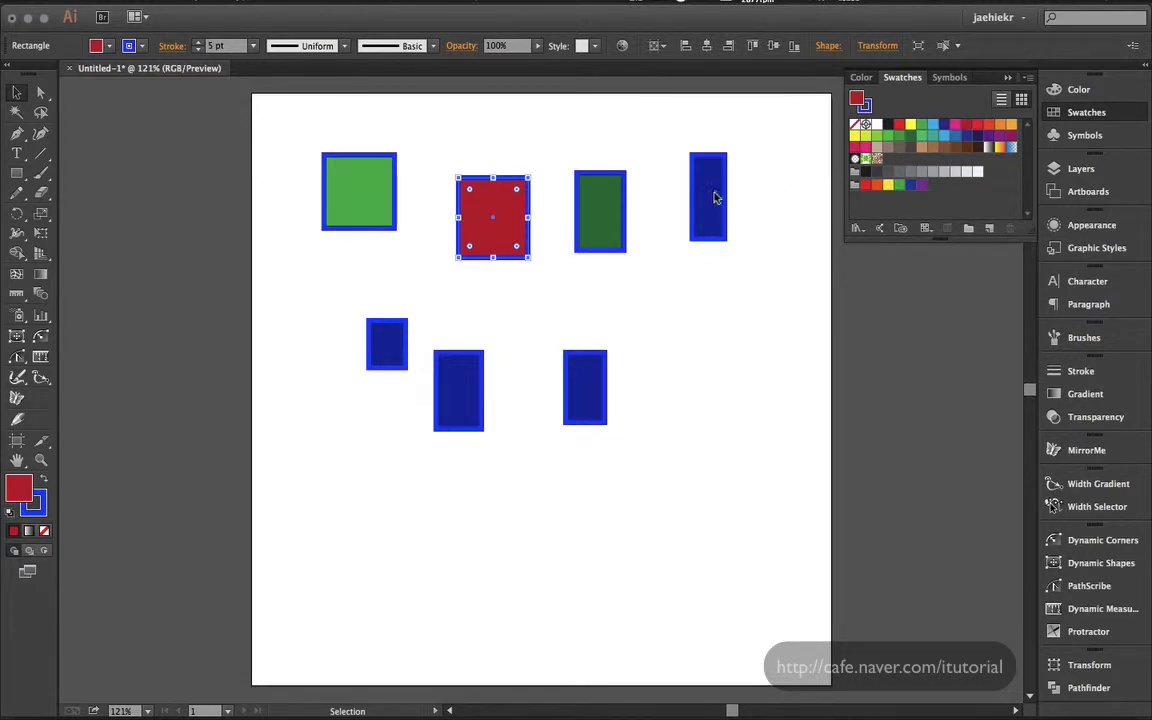
left_click_drag(934, 148, 708, 198)
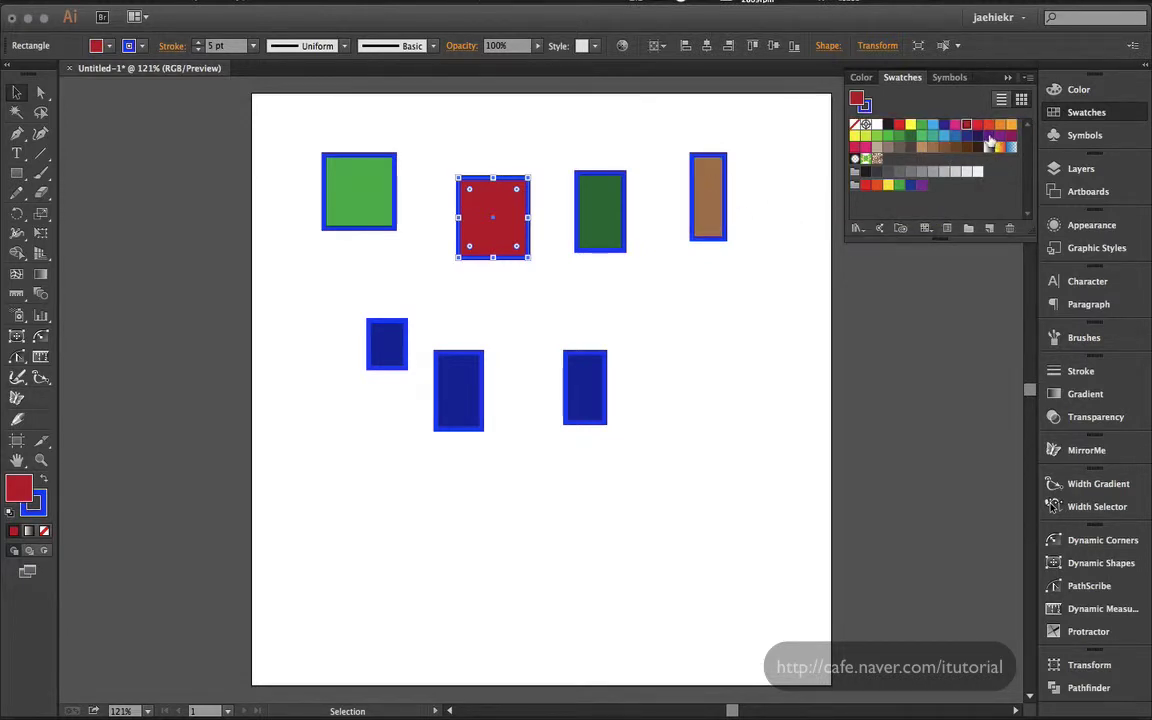
left_click_drag(988, 138, 597, 392)
Apply a yellow swatch to the narrow brown rectangle's stroke and a brown swatch to the dark red rectangle's stroke.
mouse_move(911, 124)
left_mouse_down()
mouse_move(784, 190)
mouse_move(706, 205)
left_mouse_up()
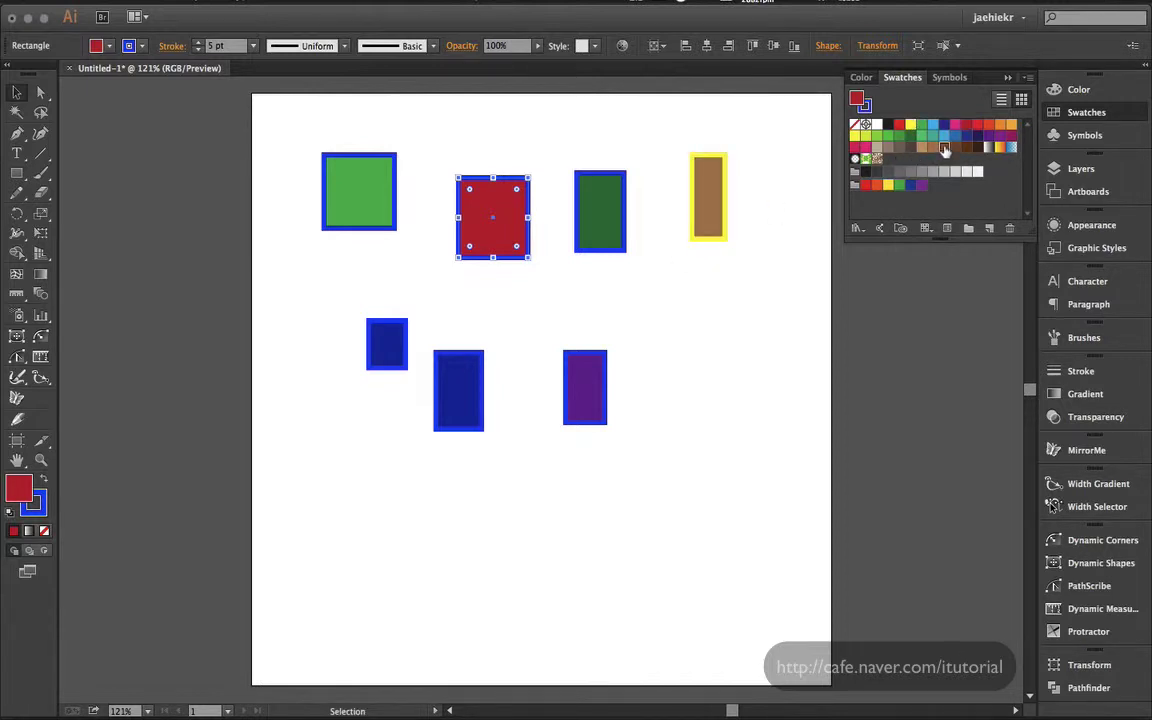
mouse_move(944, 149)
left_mouse_down()
mouse_move(630, 231)
mouse_move(509, 215)
left_mouse_up()
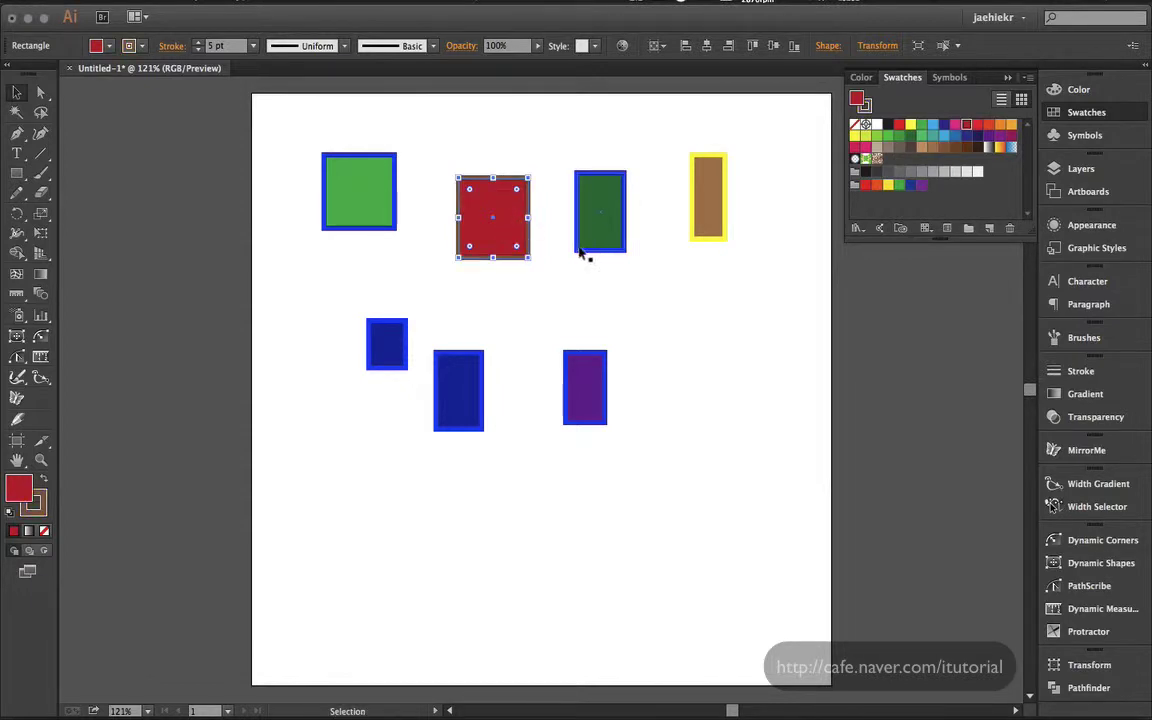
left_click(533, 291)
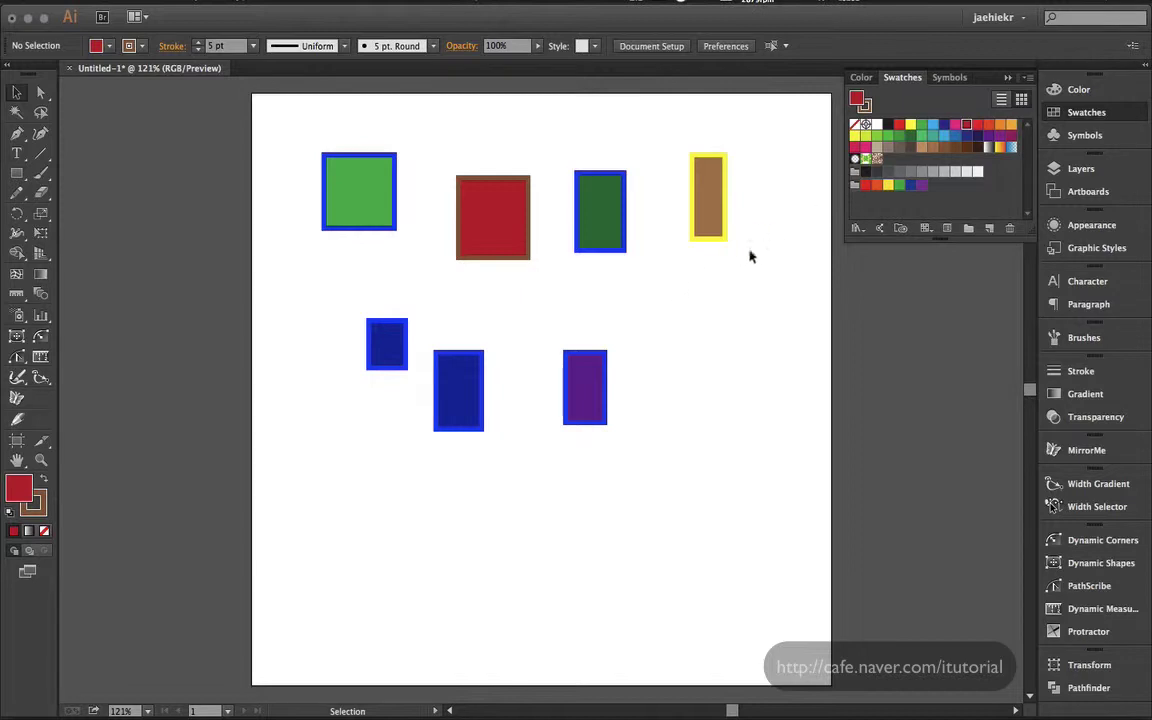
Give the lower row's middle rectangle a red fill and magenta stroke from the swatches, and fill the leftmost one with yellow.
left_click(598, 388)
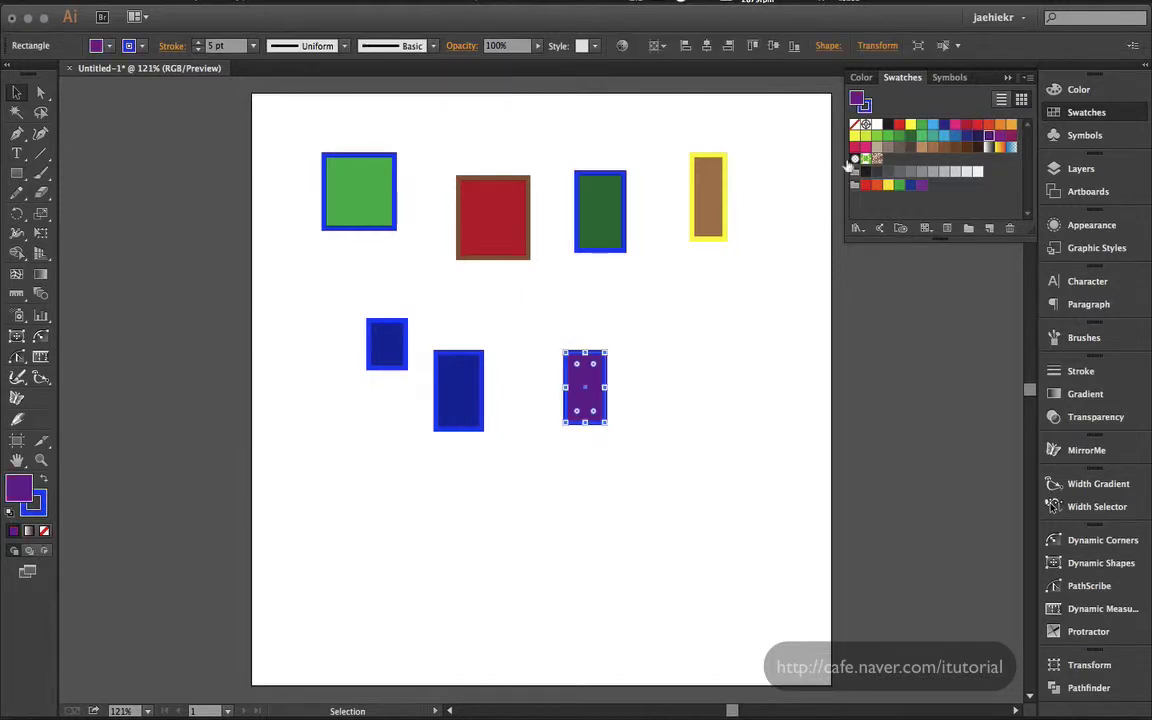
left_click(571, 305)
left_click_drag(899, 124, 468, 386)
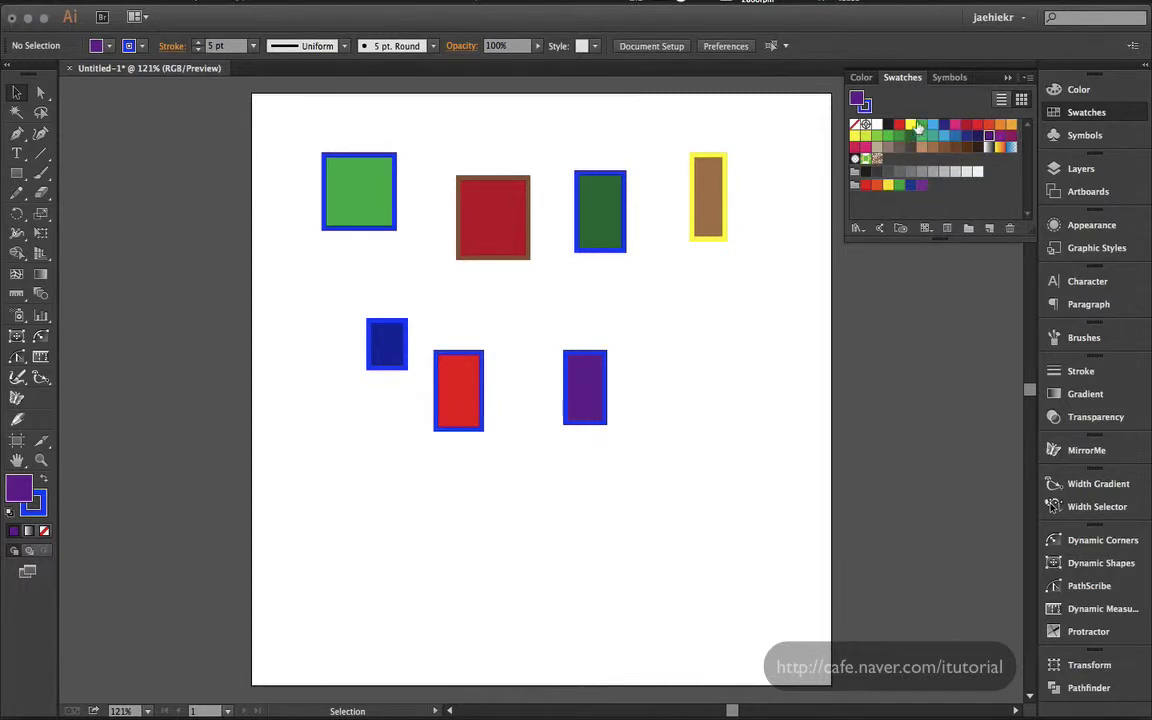
left_click_drag(919, 127, 390, 343)
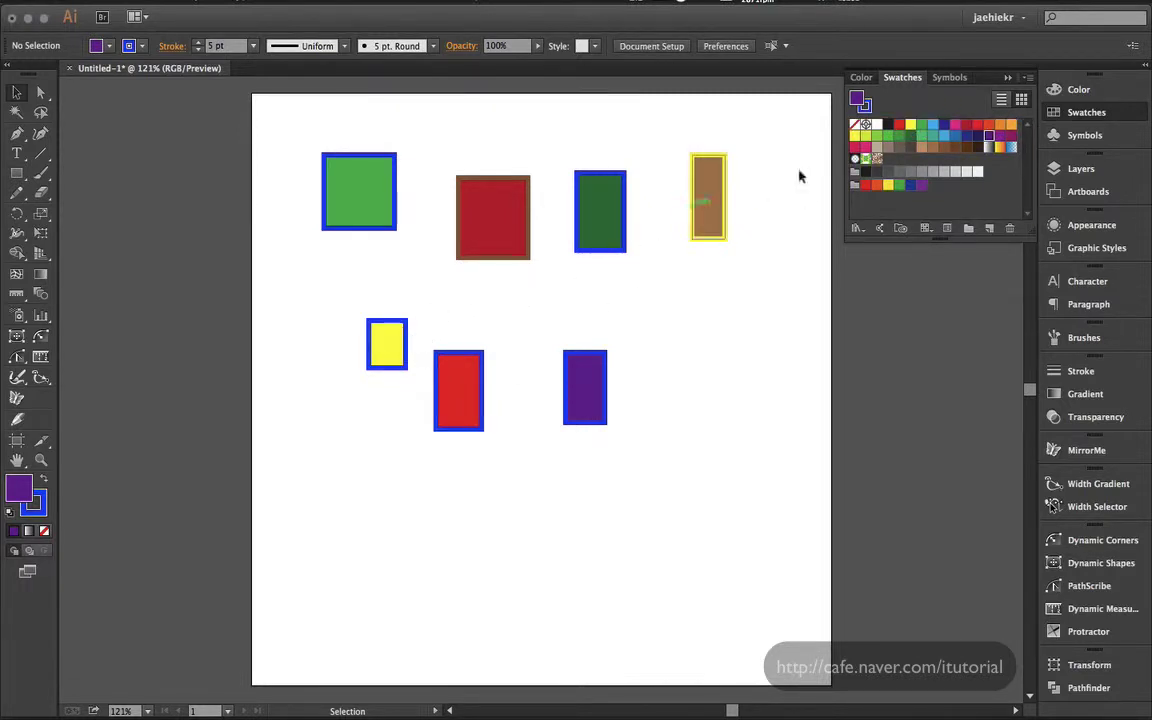
mouse_move(955, 124)
left_mouse_down()
mouse_move(481, 366)
mouse_move(468, 387)
left_mouse_up()
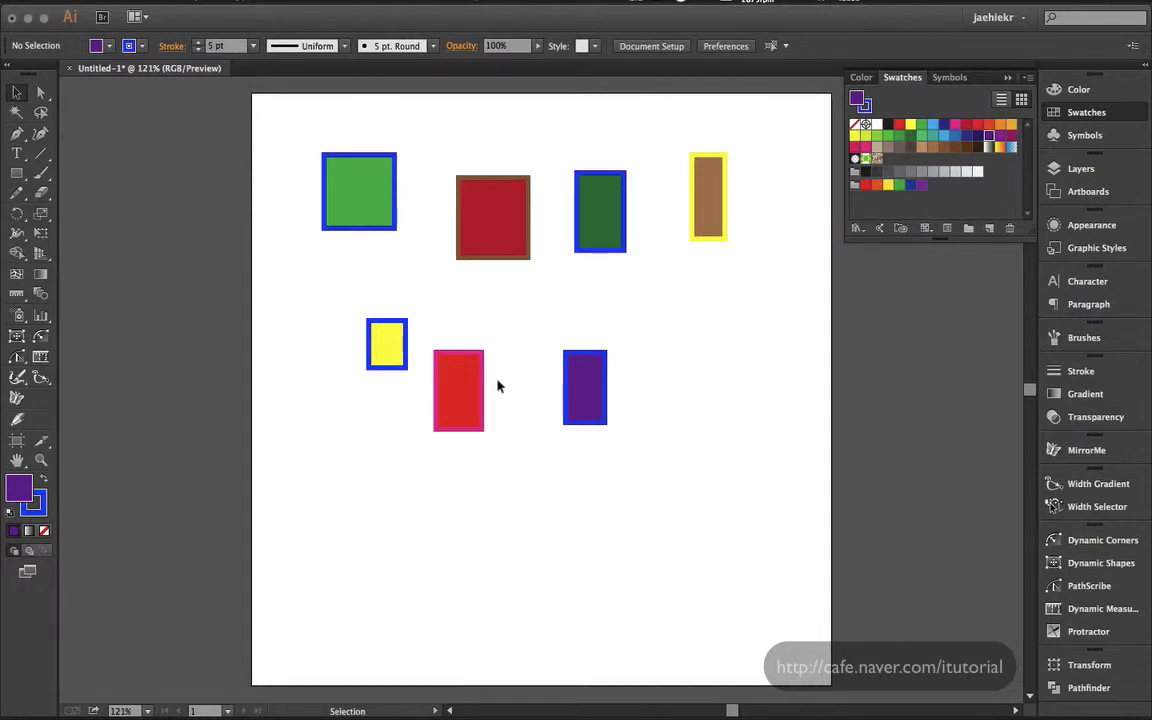
Apply the current purple fill colour to the lower row's leftmost rectangle without selecting it.
left_click_drag(298, 176, 734, 413)
left_click(593, 299)
left_click_drag(23, 490, 380, 345)
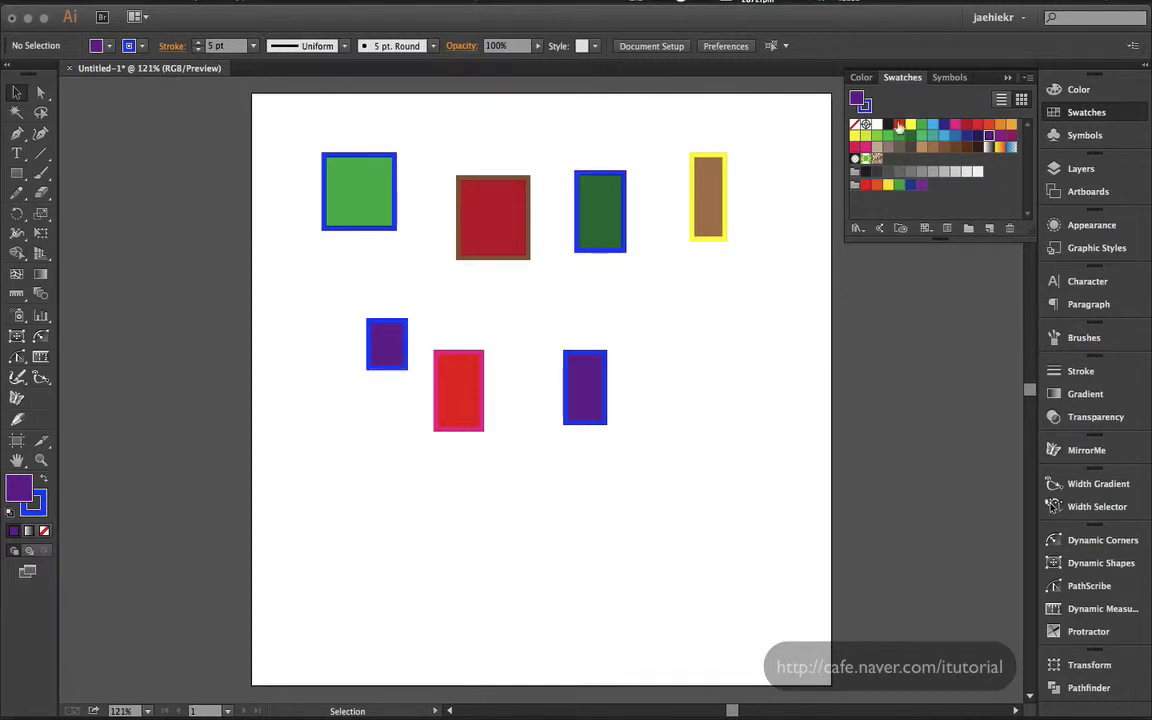
Choose light green, 2EFF93, from the colour spectrum as the fill and apply it to the lower row's rightmost rectangle.
left_click(1074, 115)
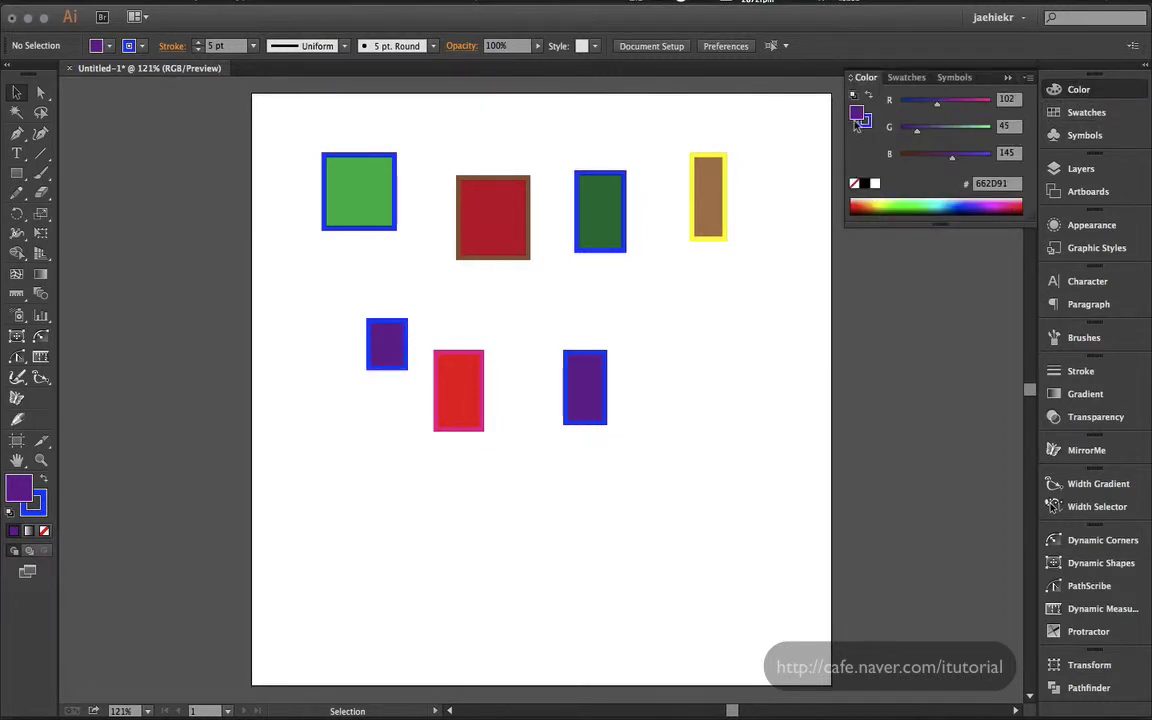
left_click(908, 203)
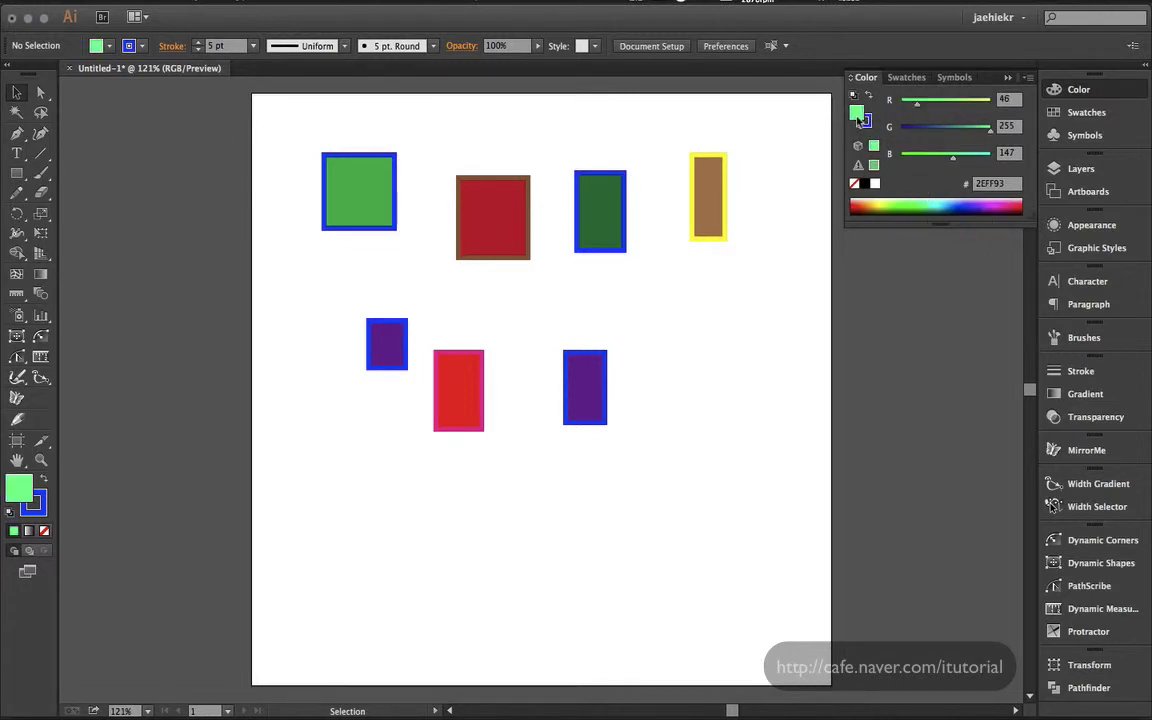
left_click_drag(862, 117, 587, 391)
left_click(1076, 91)
left_click_drag(305, 152, 725, 396)
left_click(465, 275)
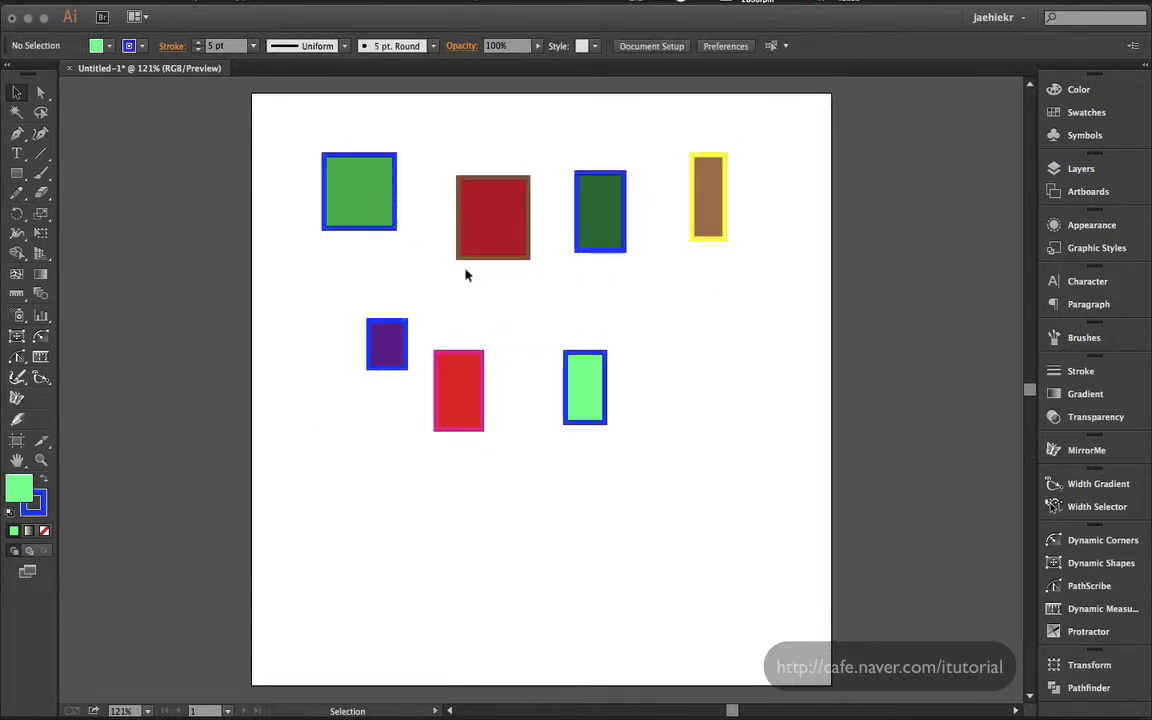
Set the upper row's leftmost rectangle to an orange fill, D05D00, and a green stroke, 00FF57, using the colour spectrum.
left_click(375, 213)
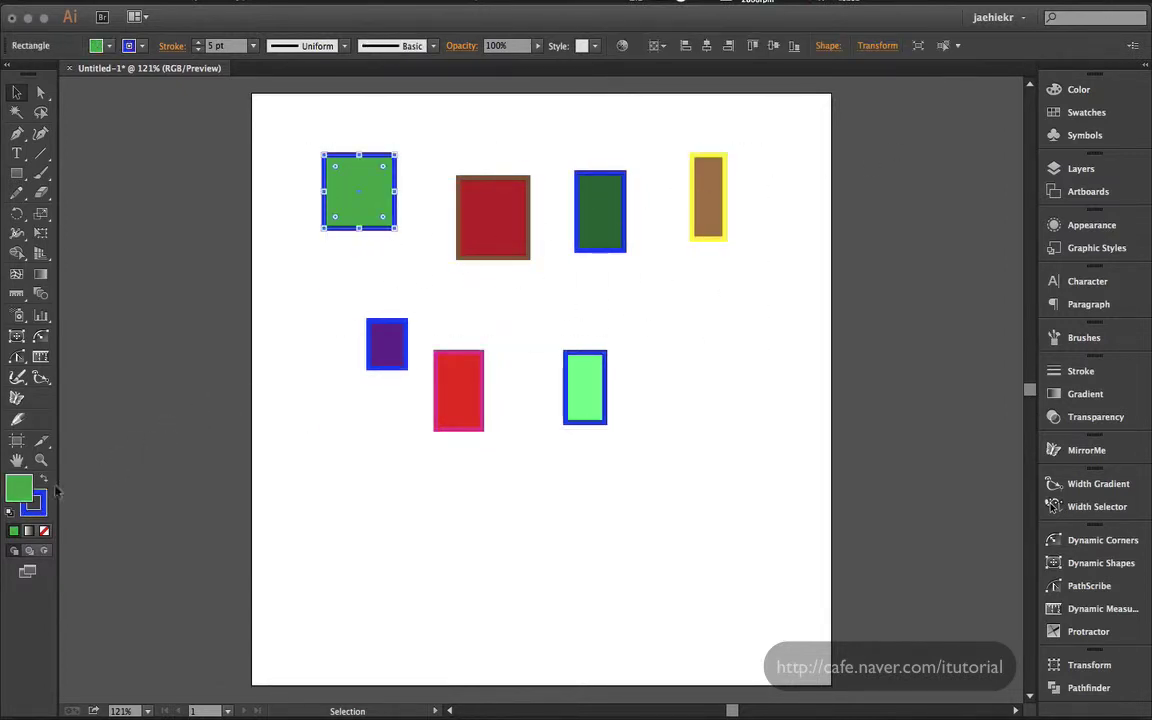
left_click(1076, 90)
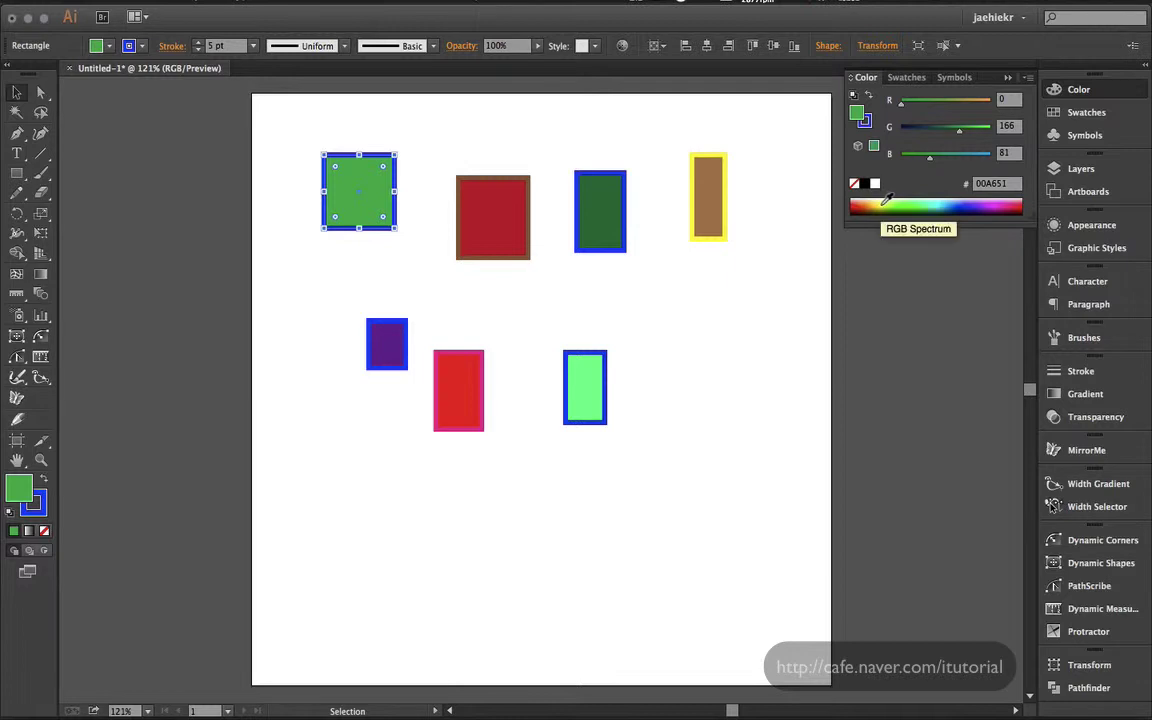
left_click(865, 203)
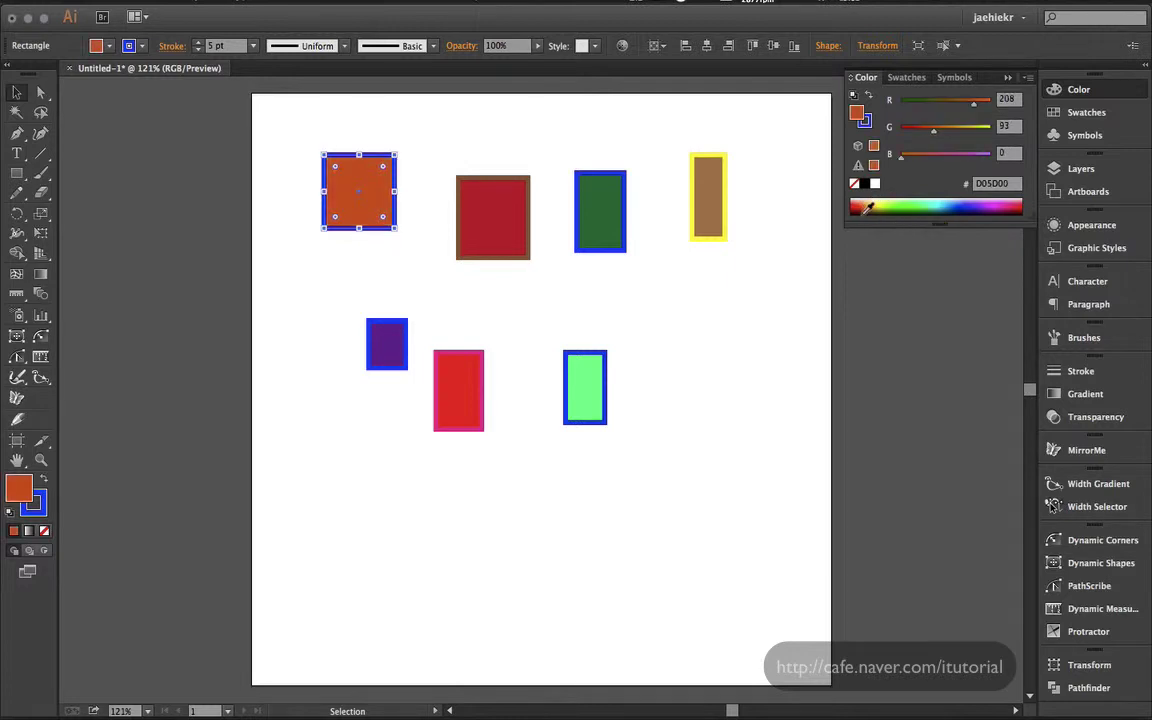
left_click(45, 508)
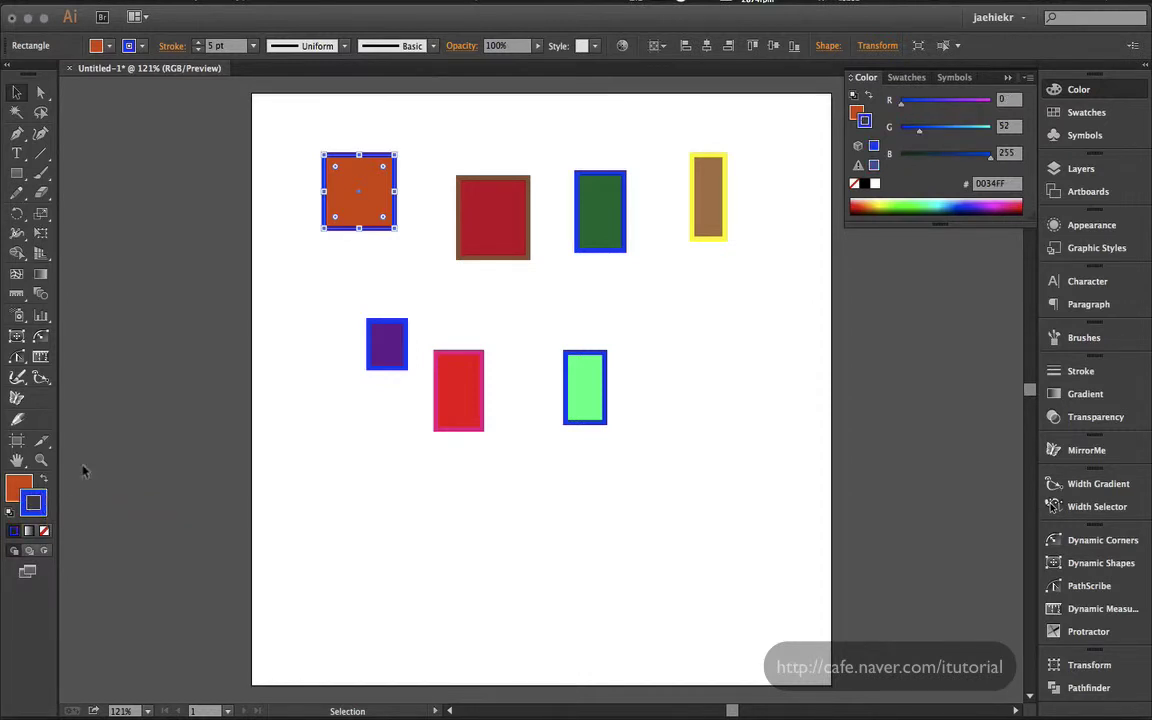
left_click(917, 204)
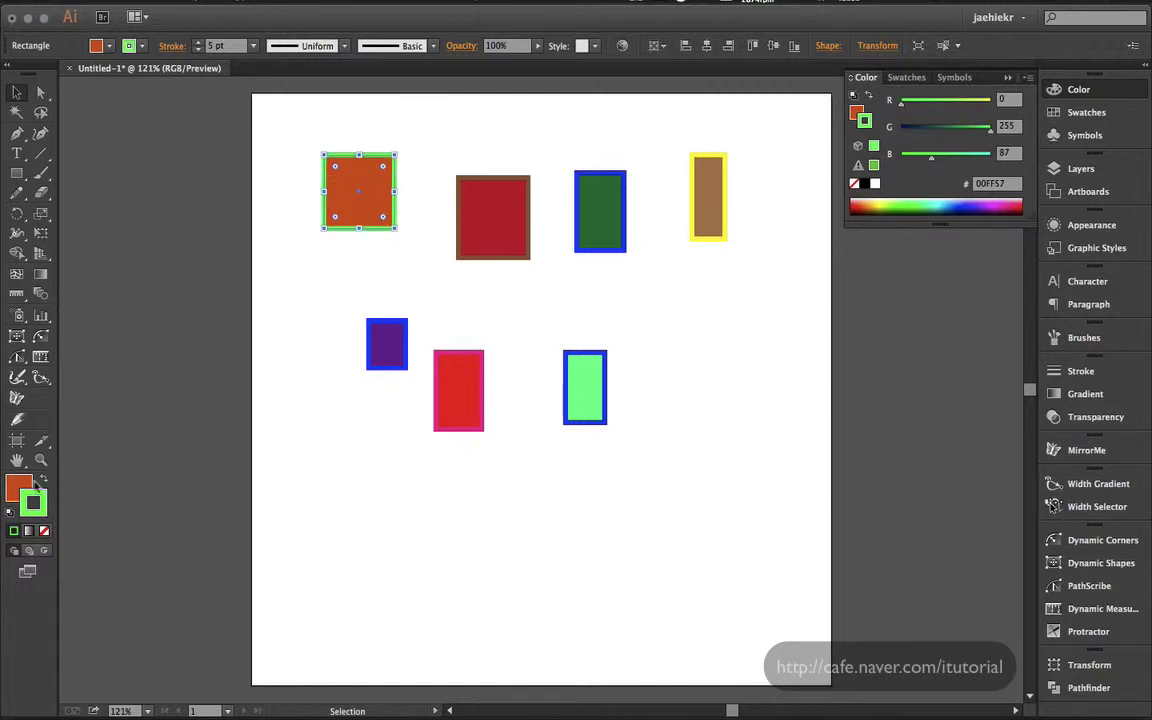
Change the upper row's leftmost rectangle to a blue fill, 0002FF, and a magenta stroke, leaving the fill active.
key("x")
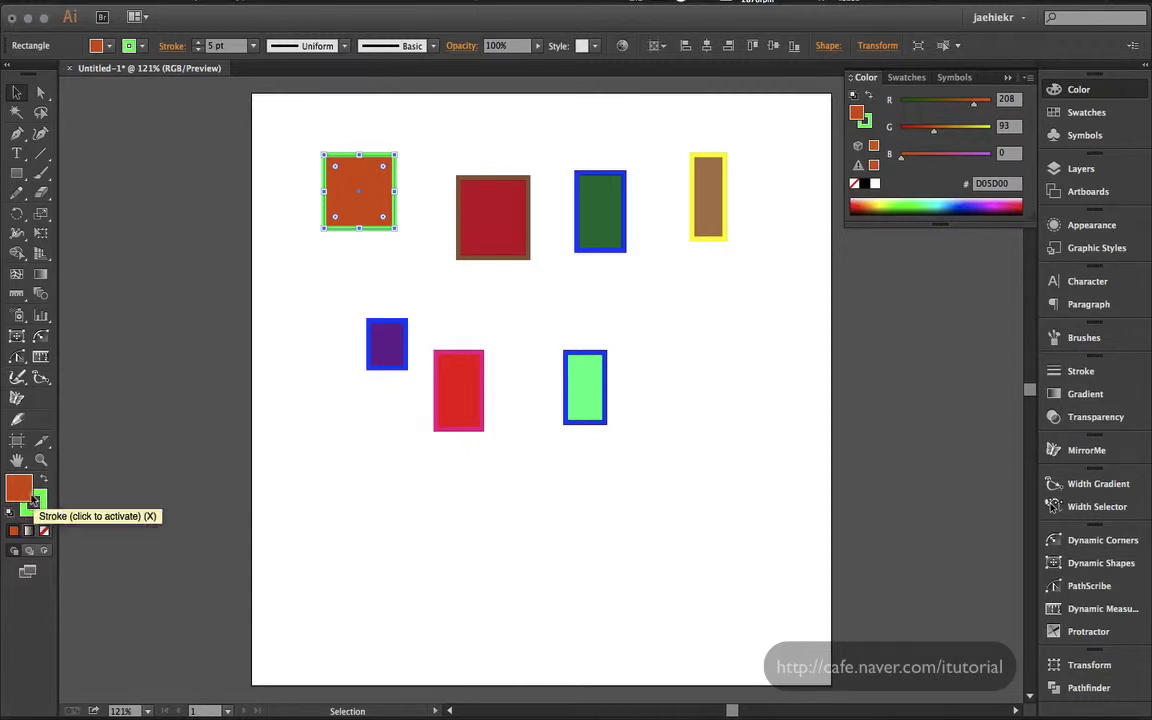
left_click(966, 201)
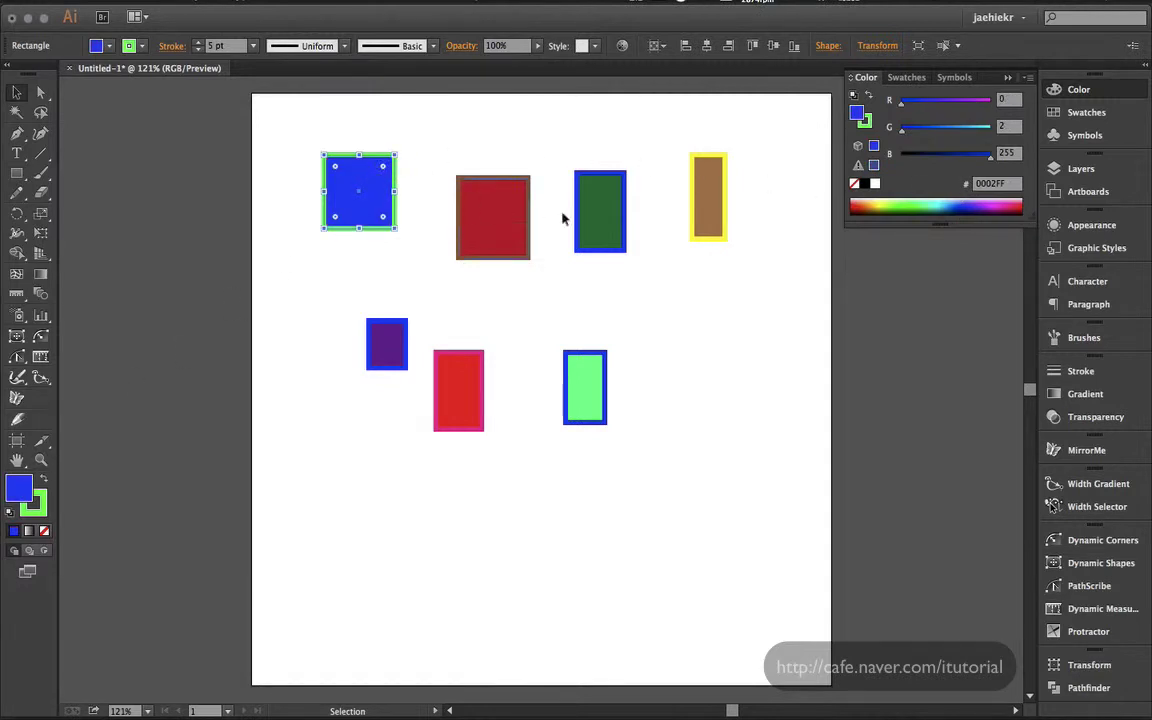
left_click(1010, 205, "alt")
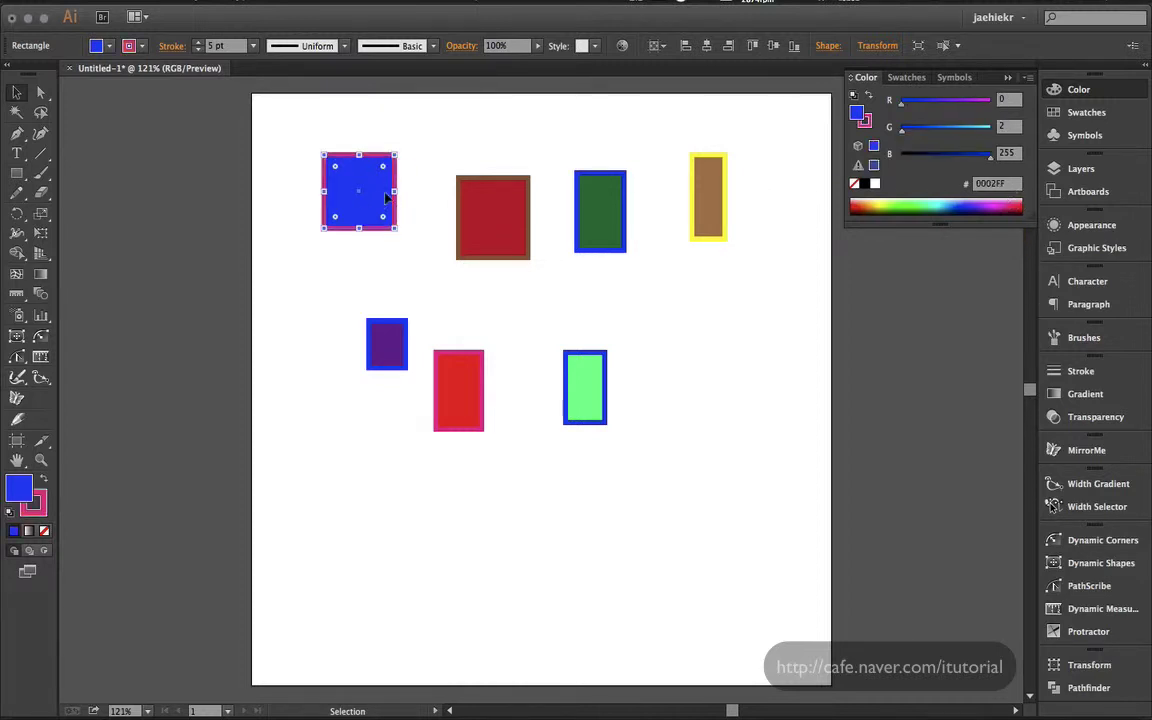
left_click(41, 508)
key("x")
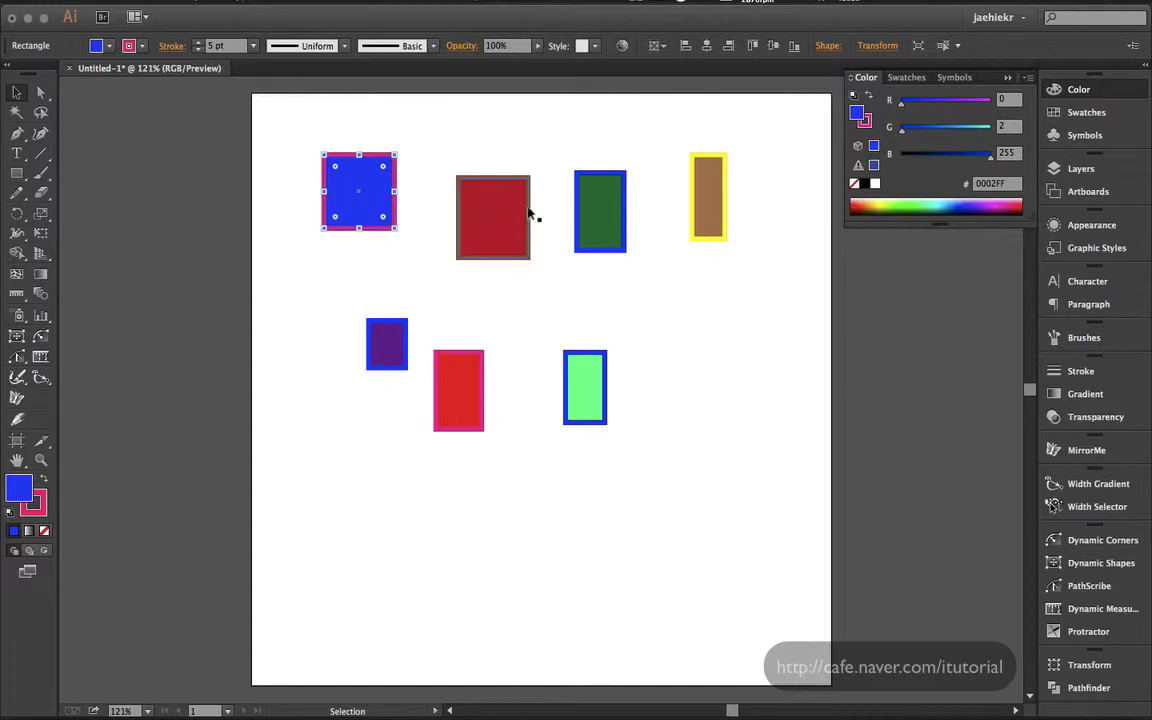
Set the upper row's second rectangle to a green fill, 00E70F, with a dark blue stroke, and fill the third rectangle with red.
left_click(490, 195)
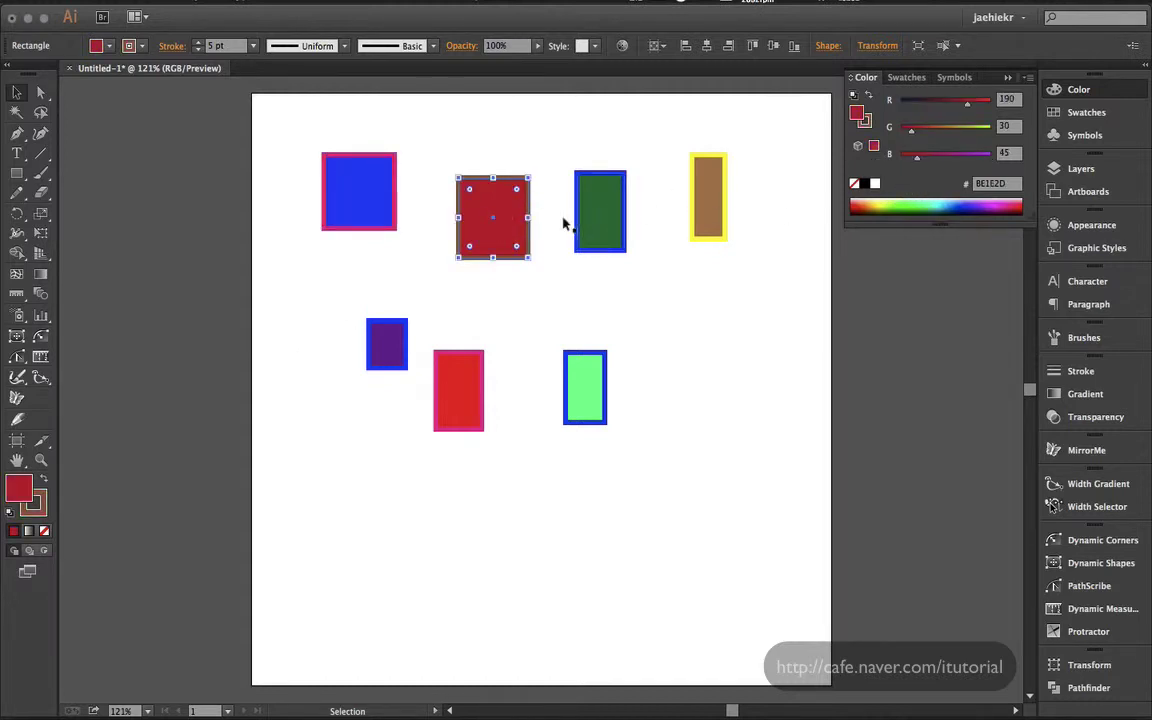
left_click(913, 200)
left_click(911, 202)
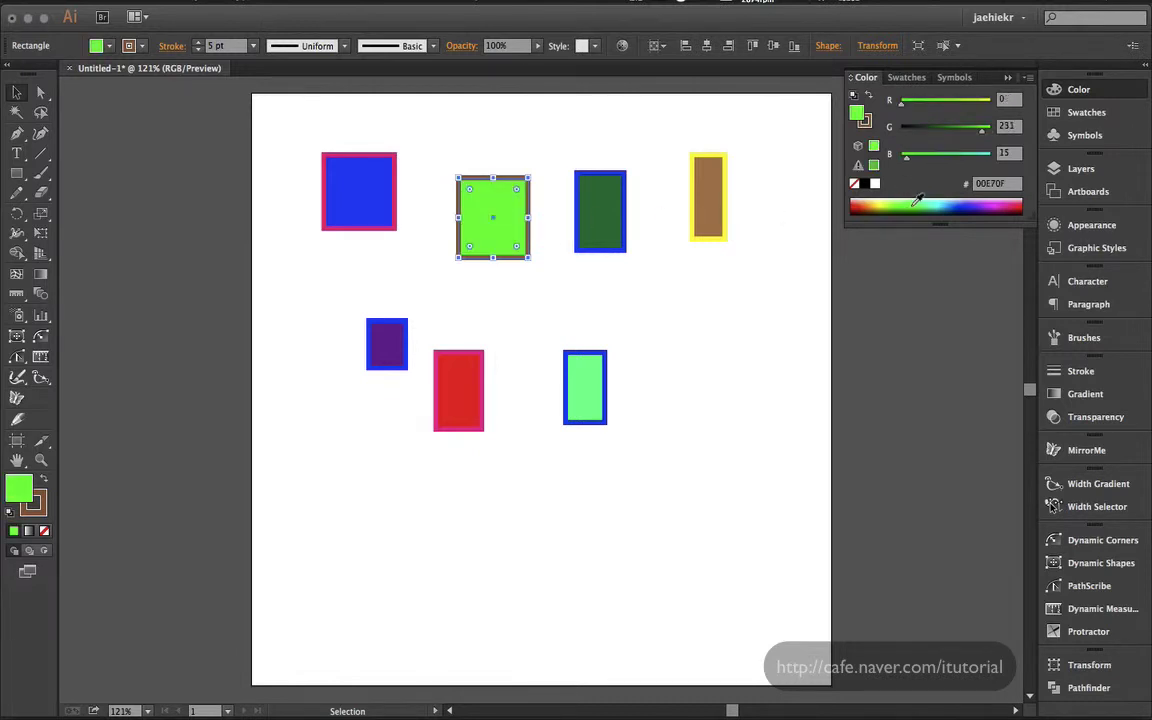
left_click(966, 206, "alt")
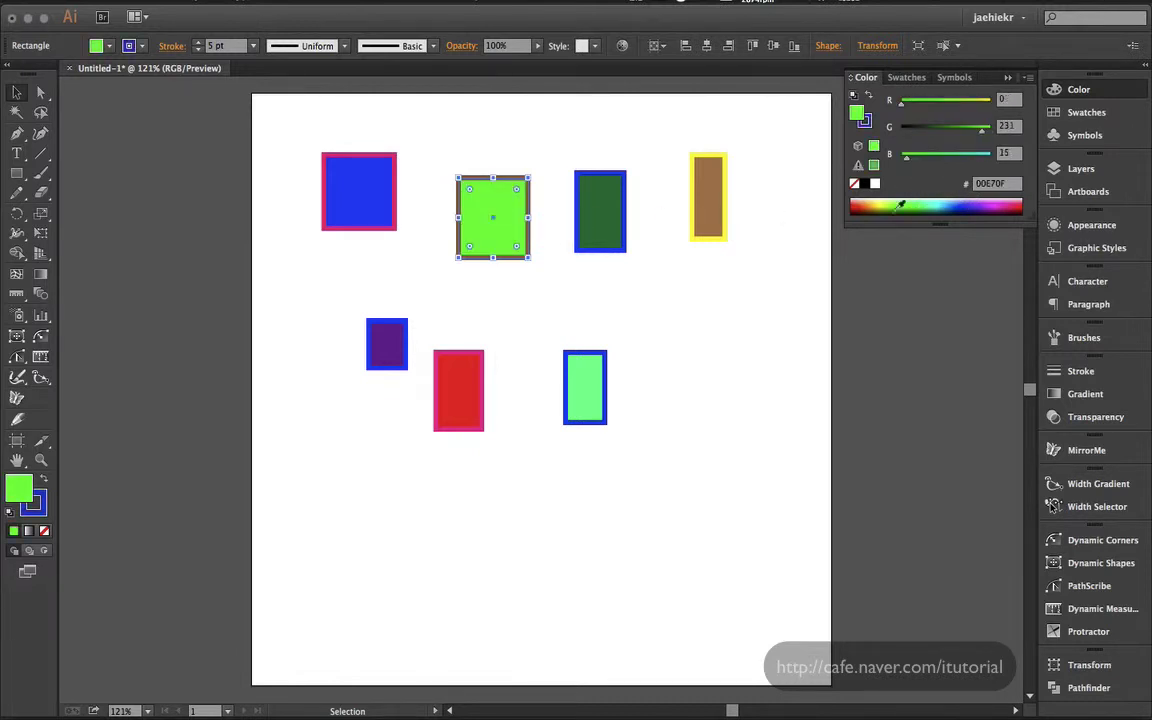
left_click(548, 198)
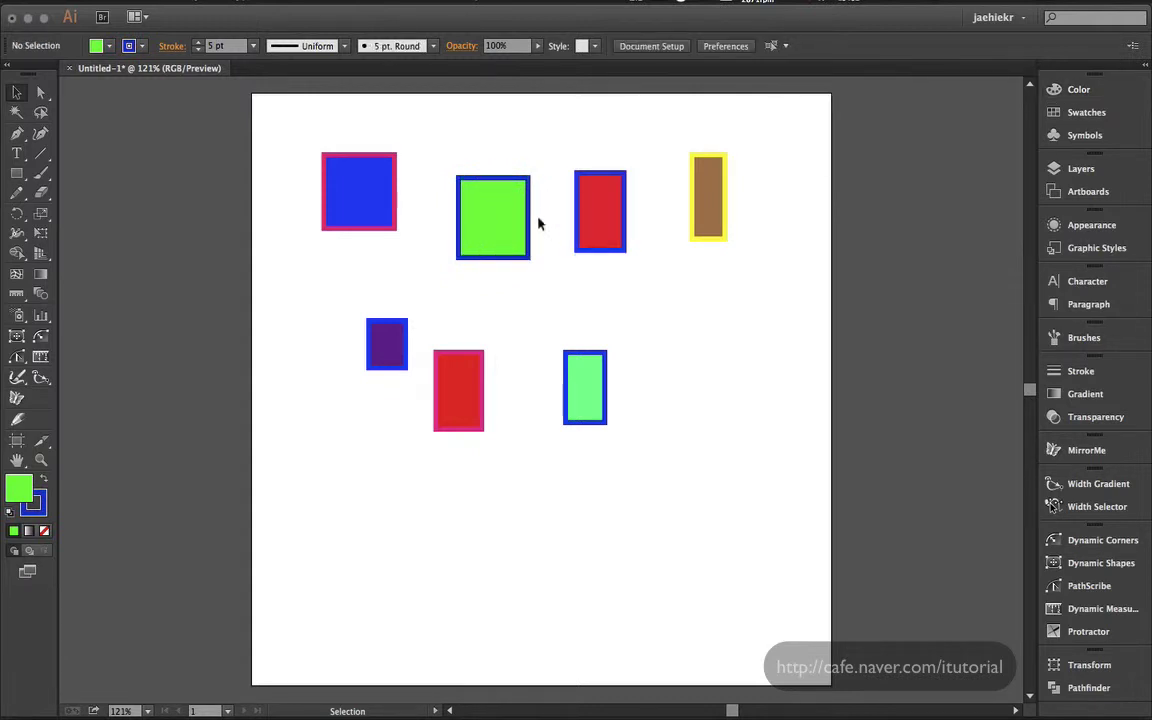
Try the dark red swatch on the lower row's rightmost rectangle and fill it with the magenta swatch, EC008C, keeping the fill active.
left_click(1081, 116)
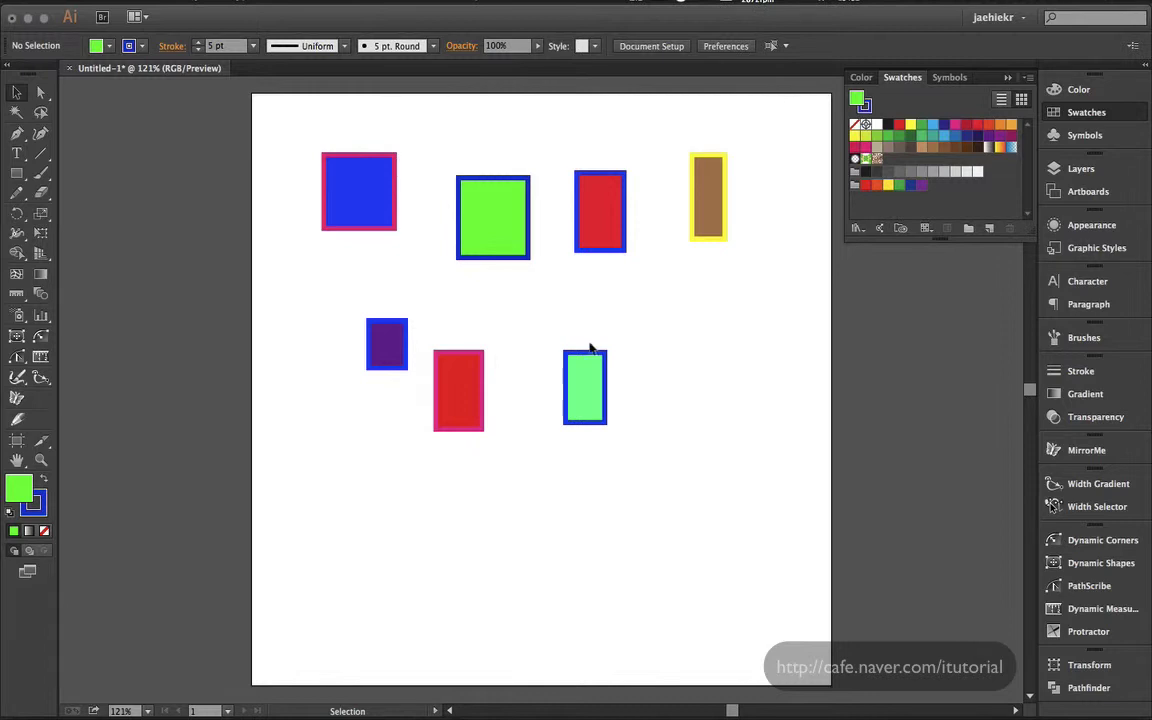
left_click(600, 380)
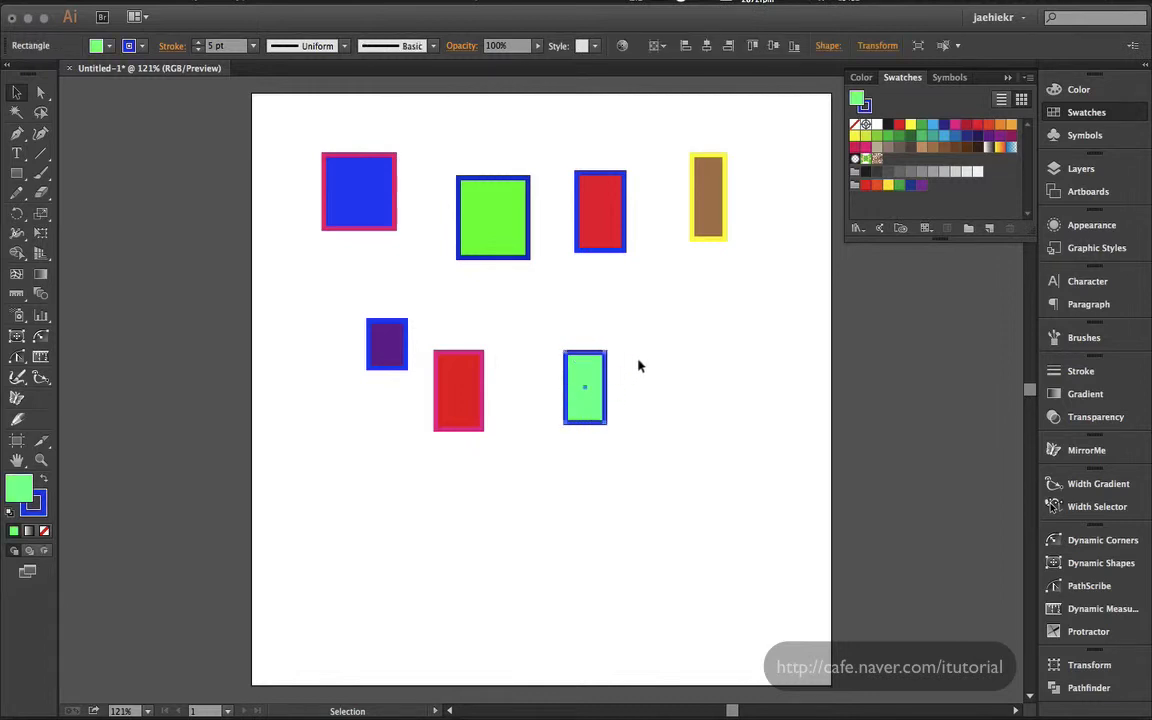
left_click_drag(635, 330, 584, 388)
left_click(966, 124)
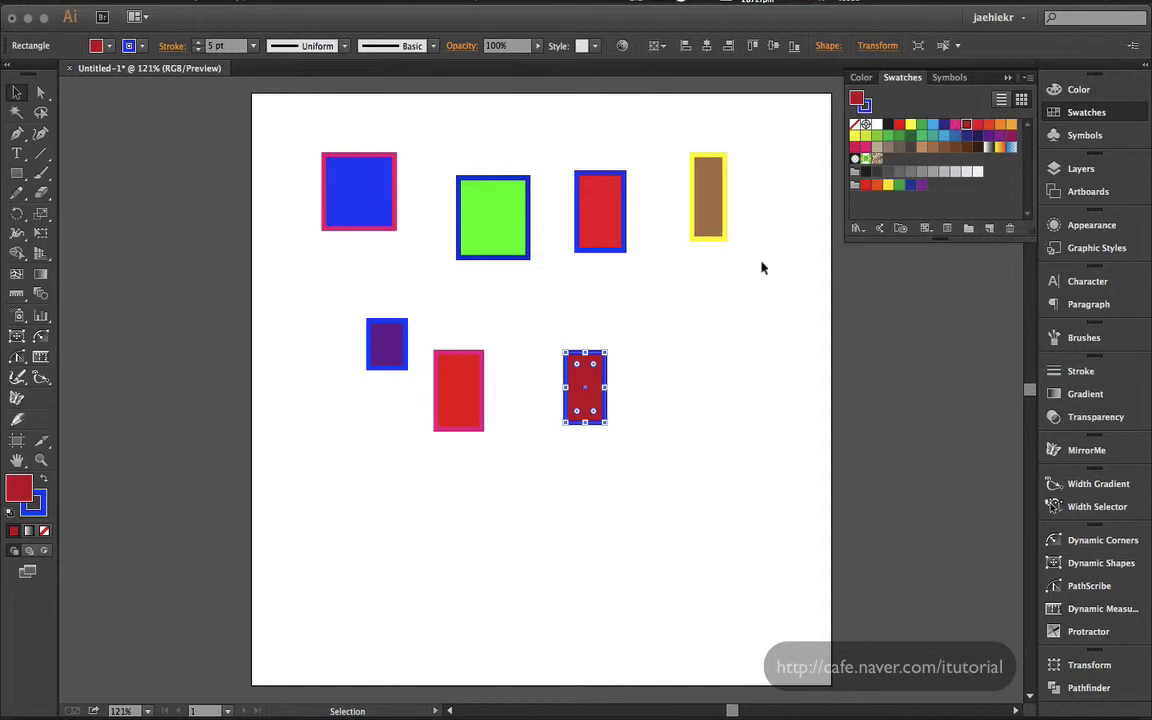
left_click(957, 125)
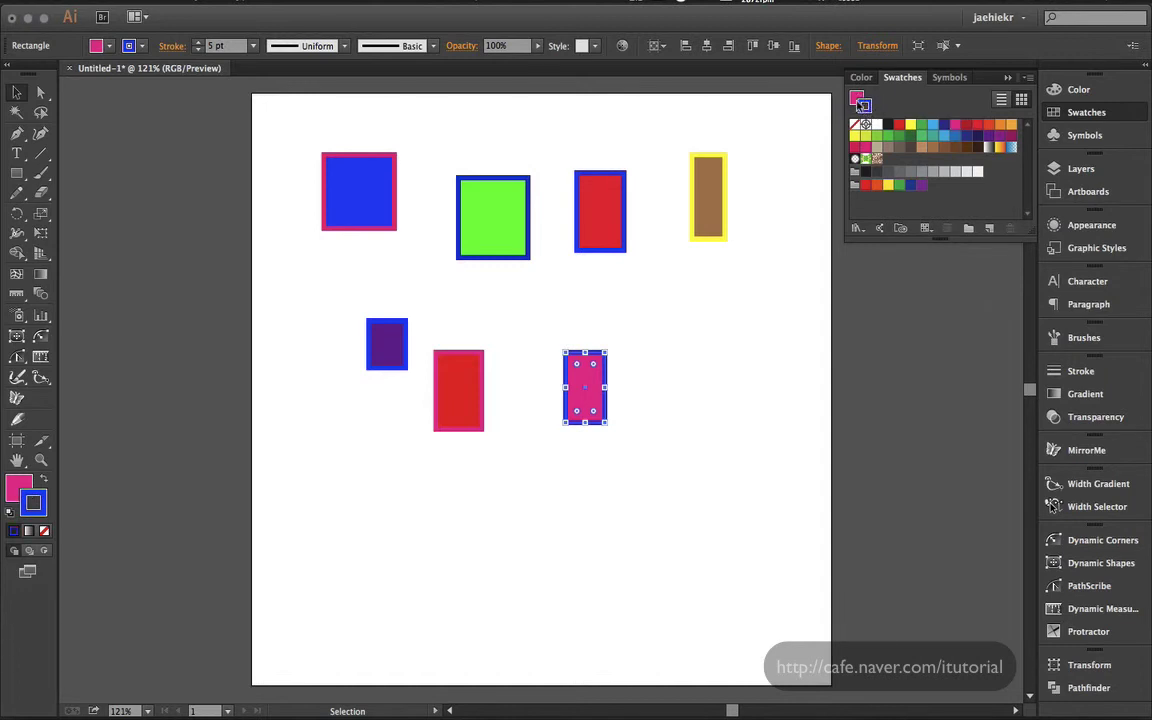
left_click(866, 107)
key("x")
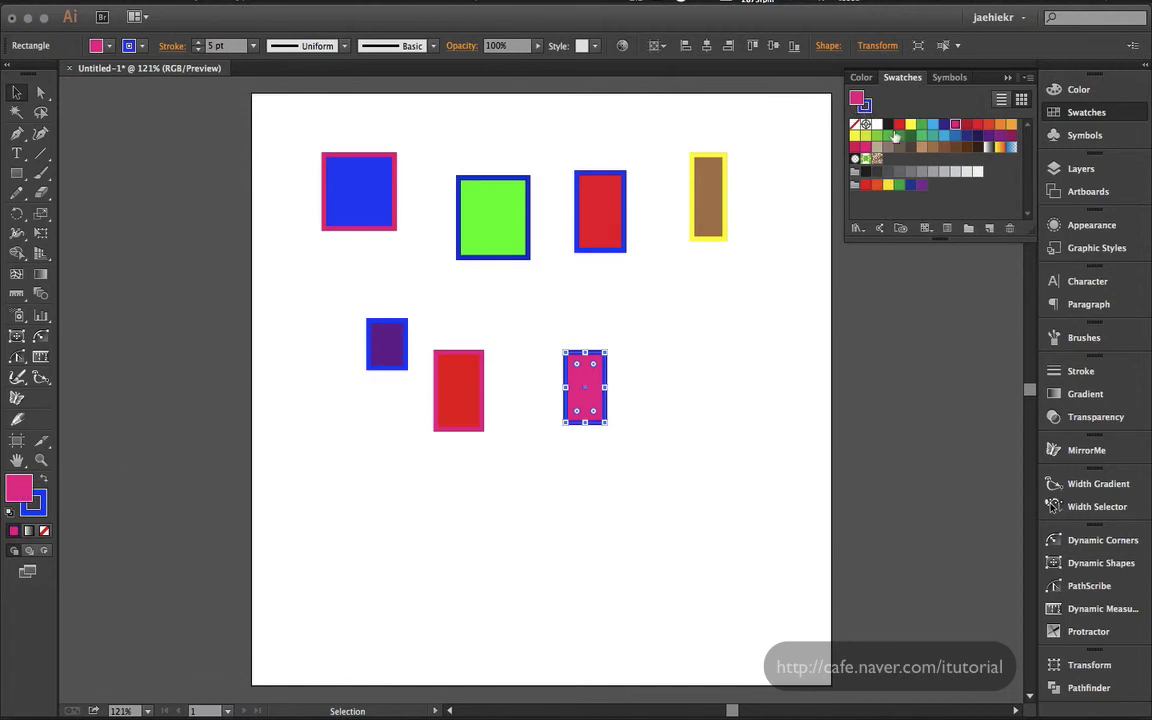
left_click(1083, 115)
left_click(1078, 89)
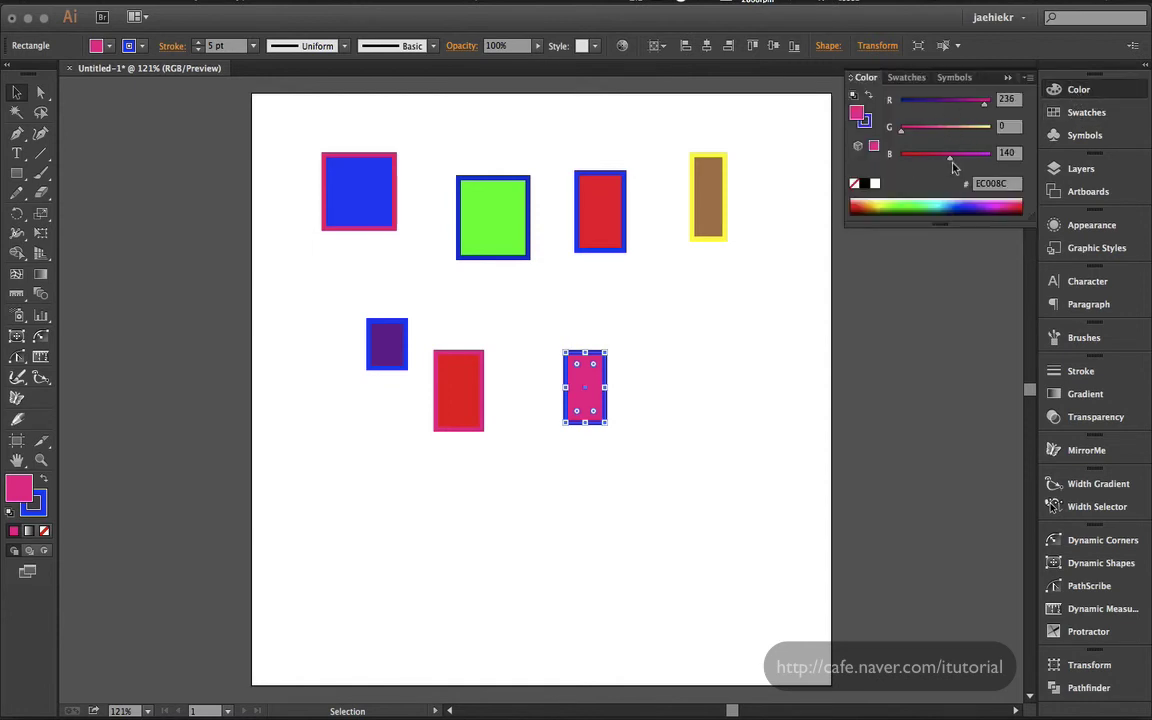
left_click(1078, 89)
left_click_drag(297, 158, 764, 424)
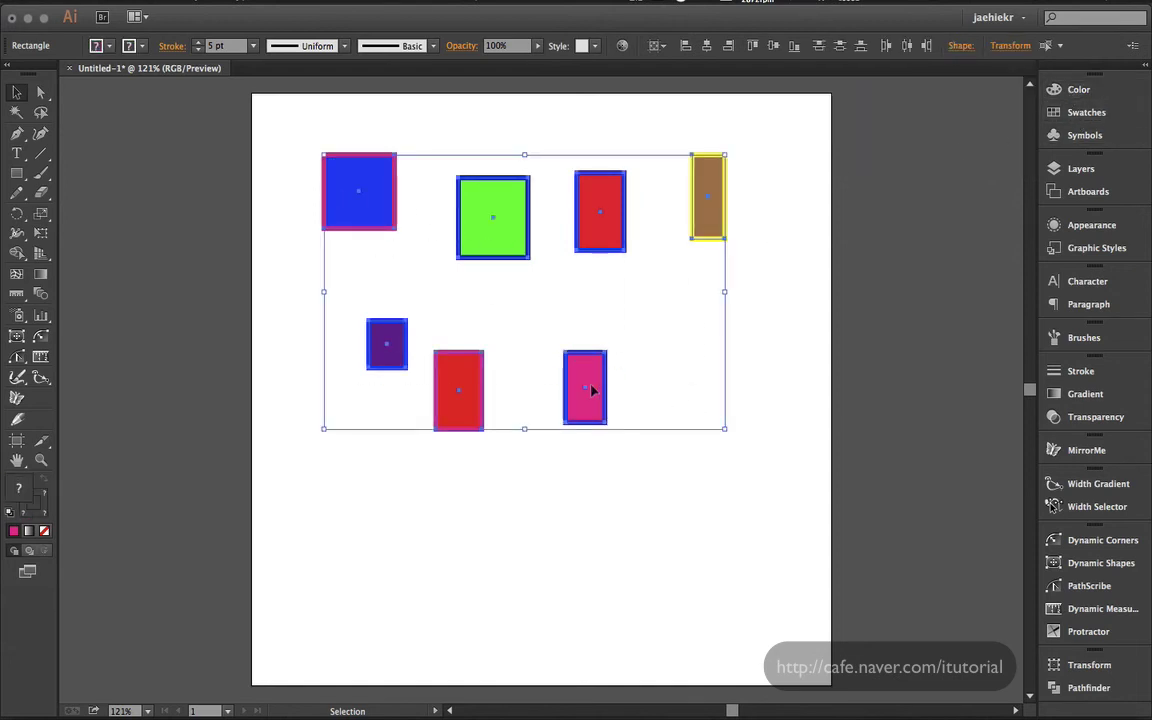
left_click(307, 291)
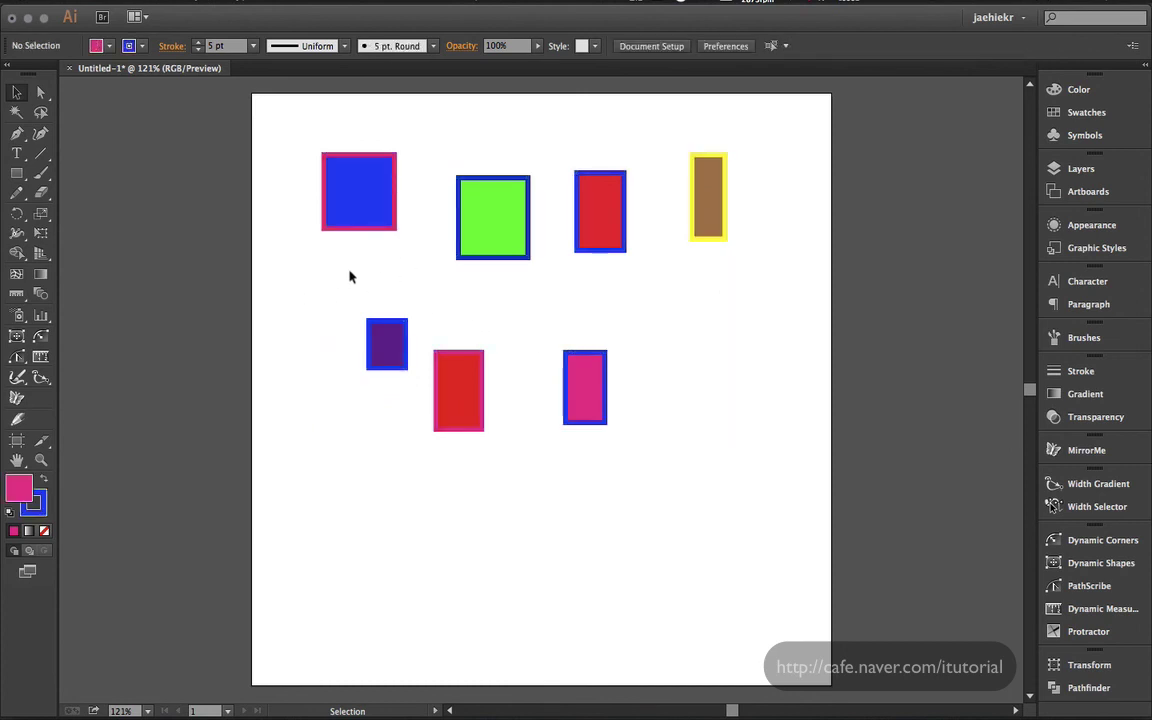